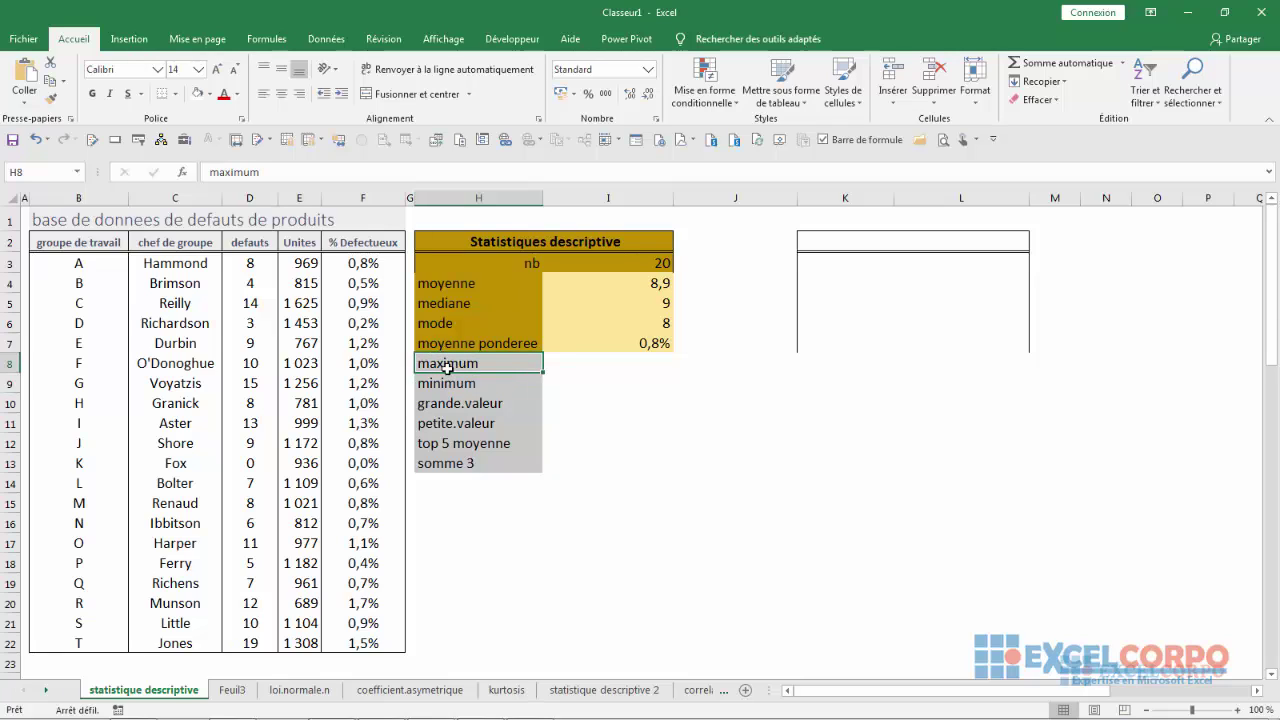
left_click(570, 366)
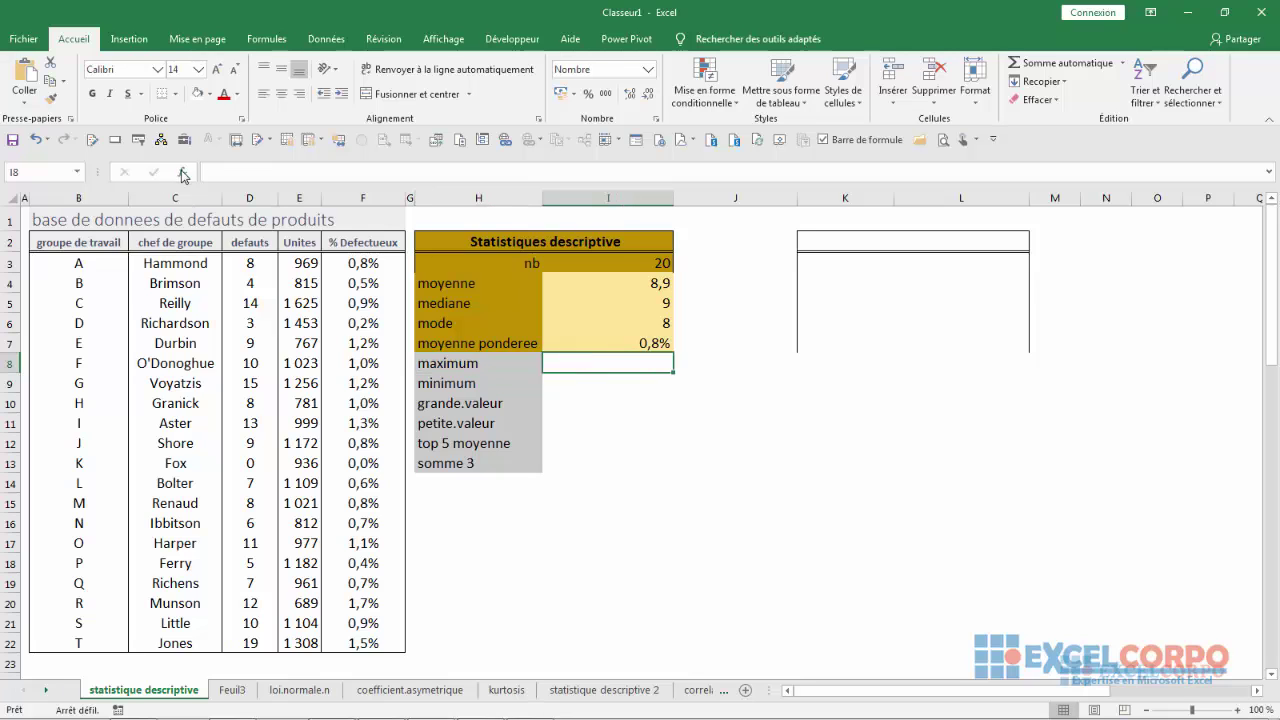
left_click(182, 172)
left_click(830, 340)
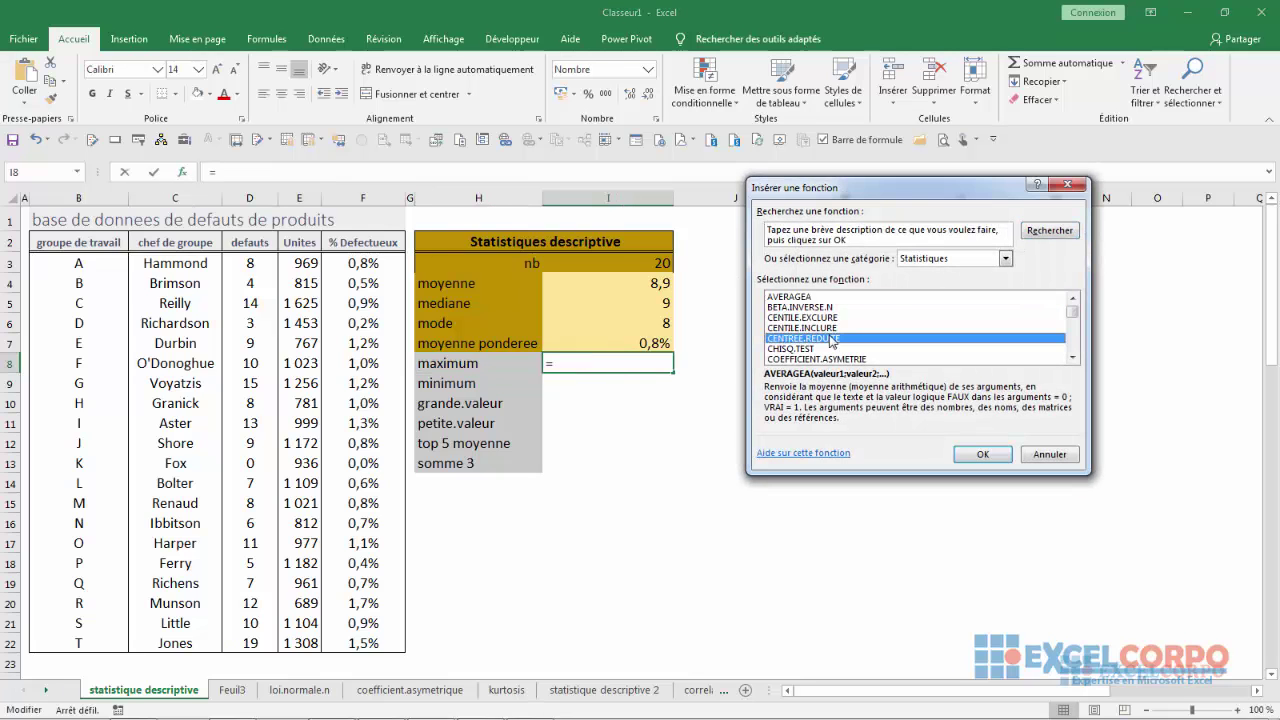
key("m")
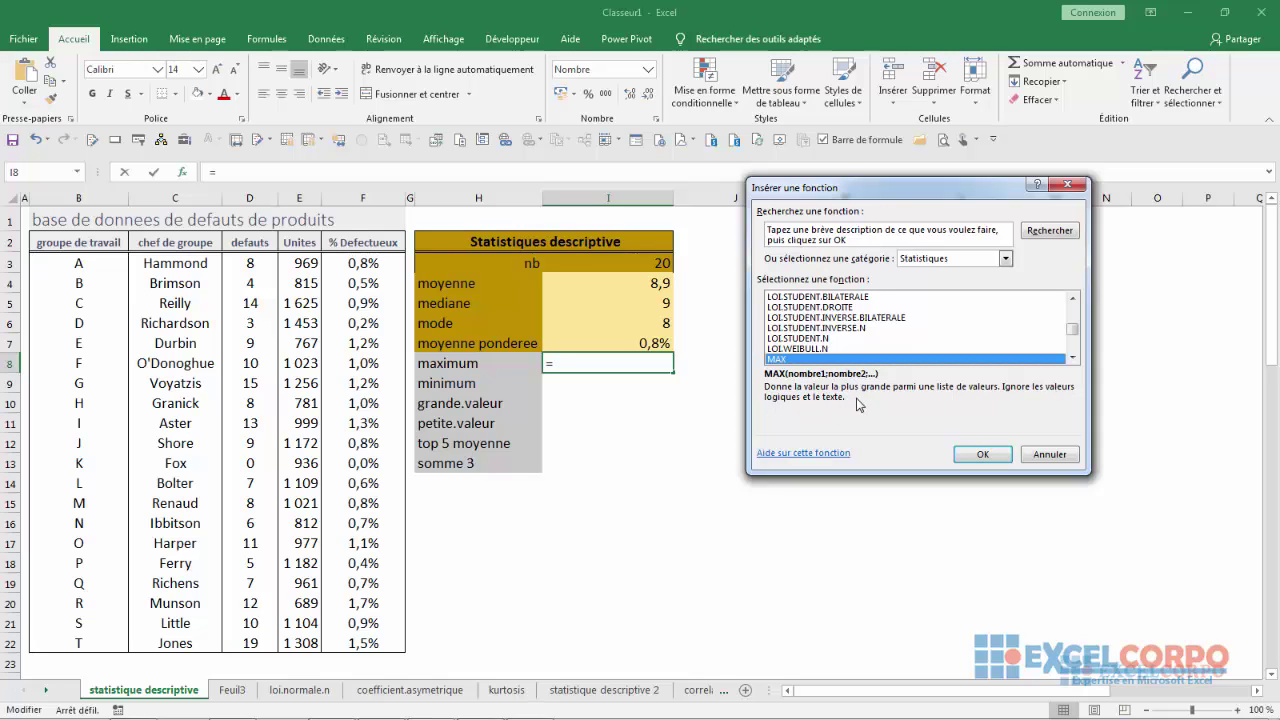
left_click(982, 455)
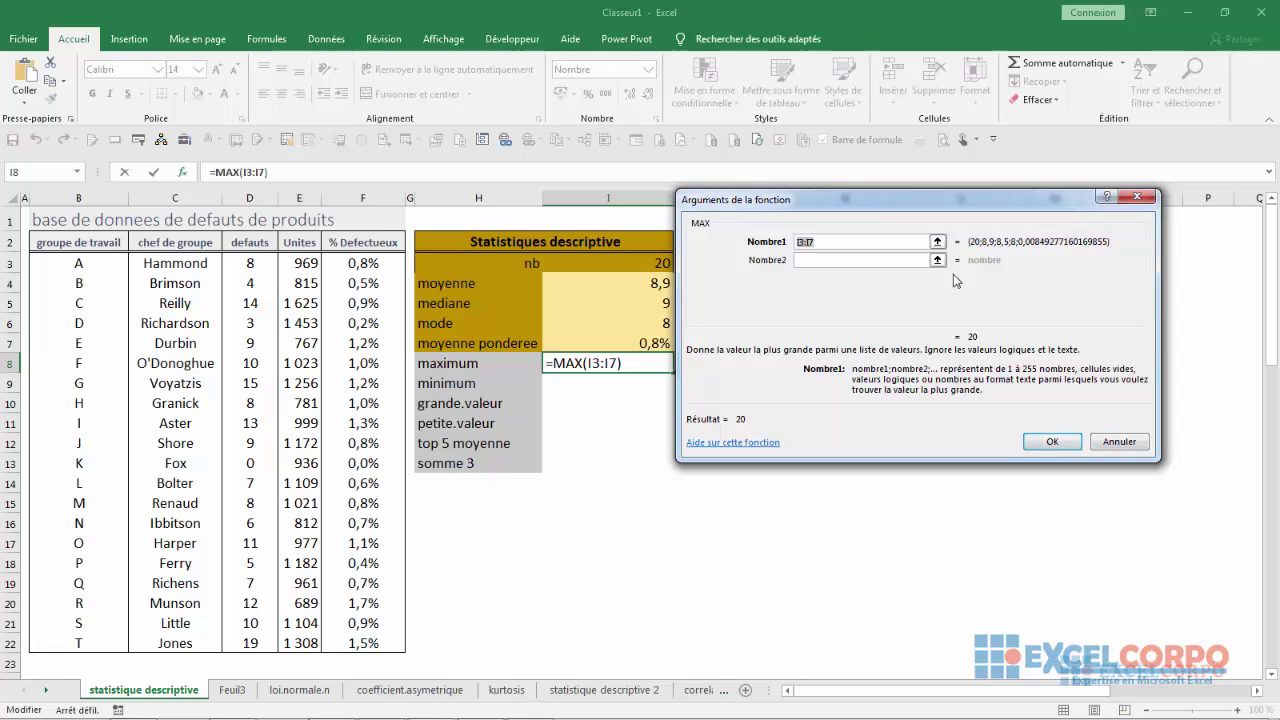
key("Delete")
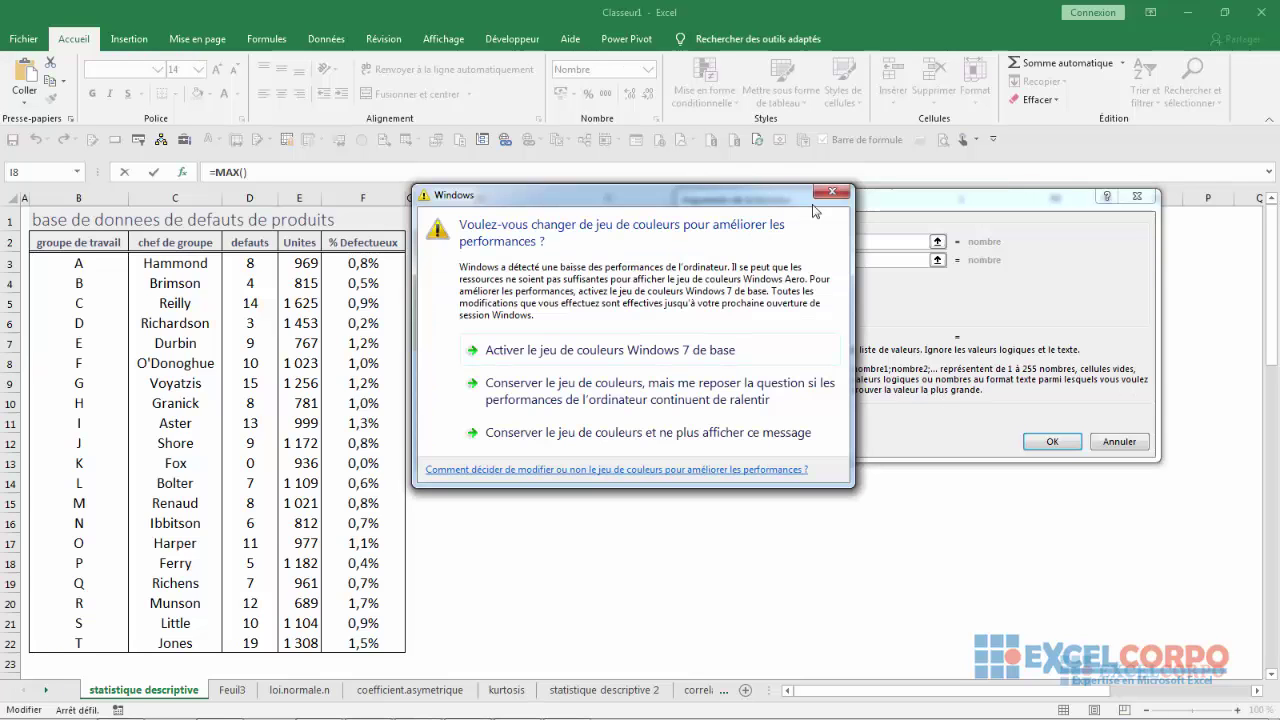
left_click(830, 198)
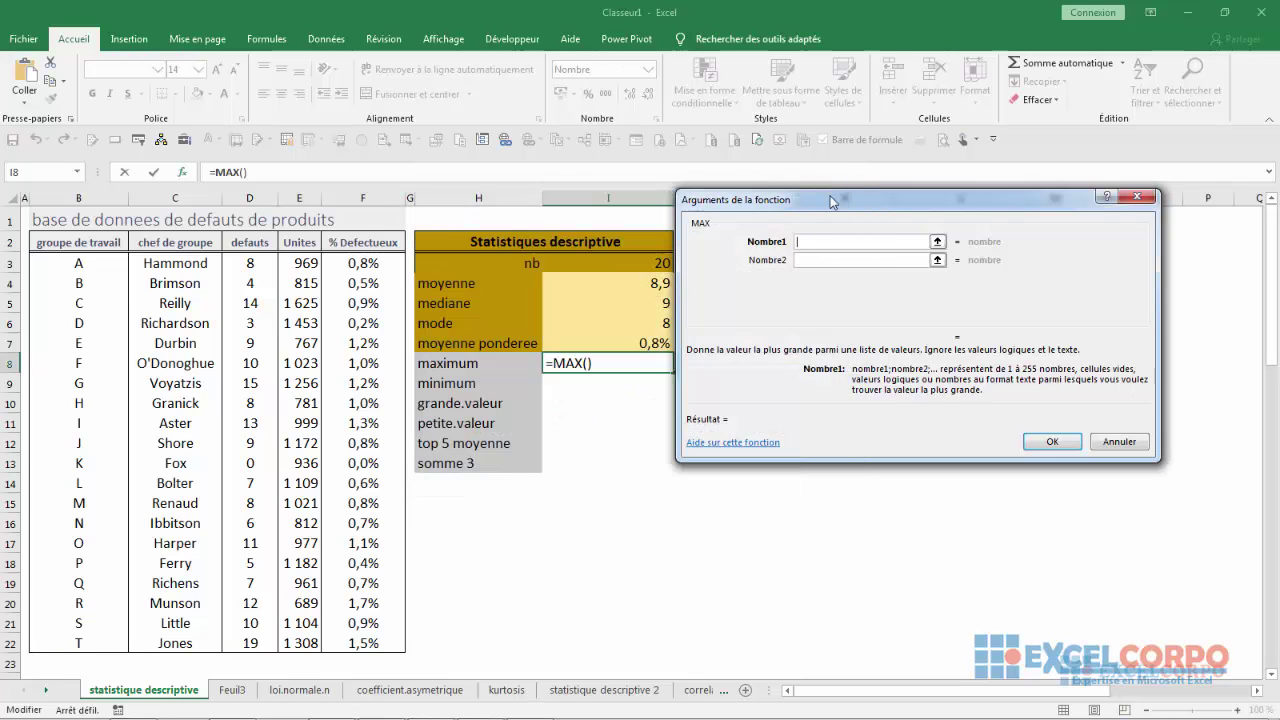
left_click(1136, 441)
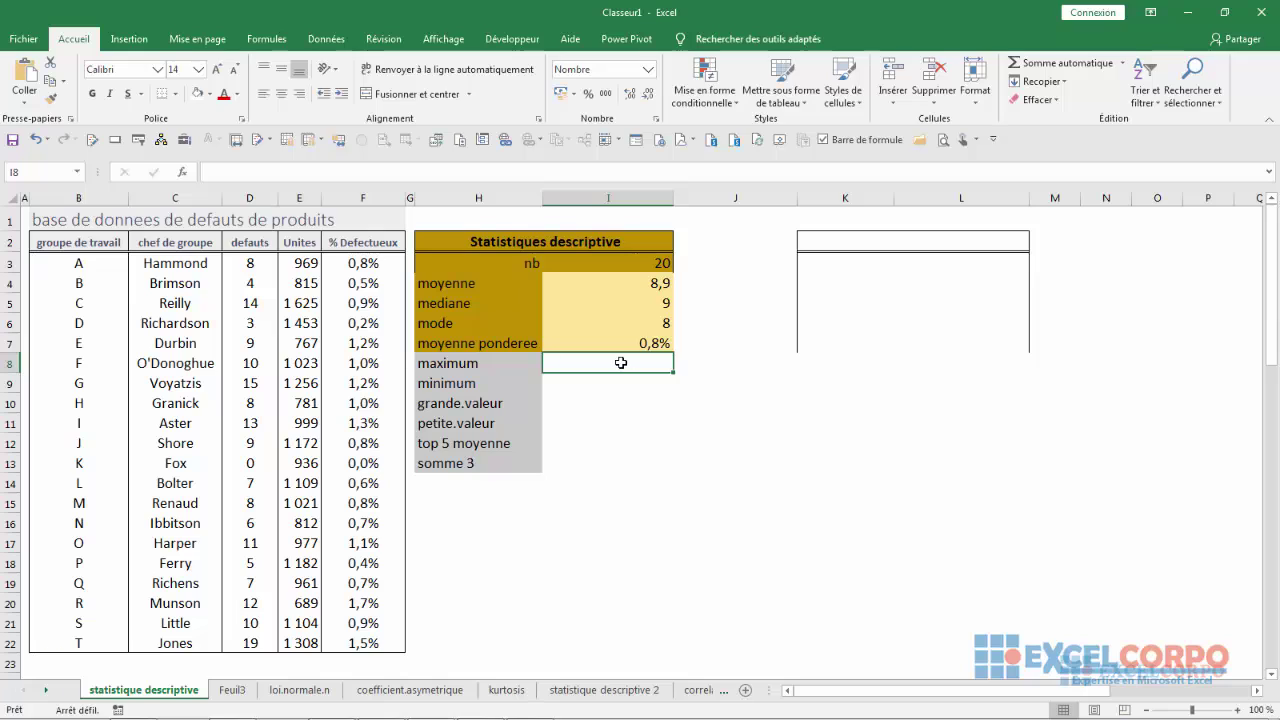
Enter the formula =MAX(D3:D22) in cell I8 to calculate the maximum of the defauts column
type("=ma")
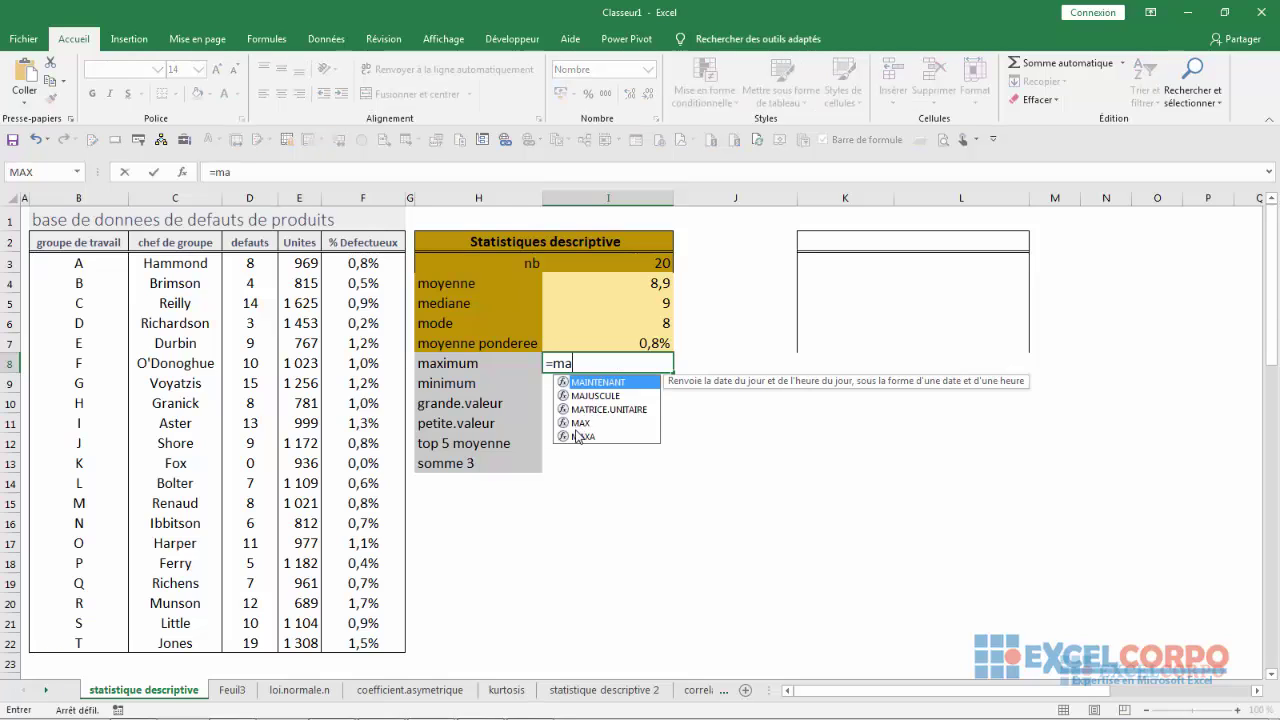
double_click(581, 424)
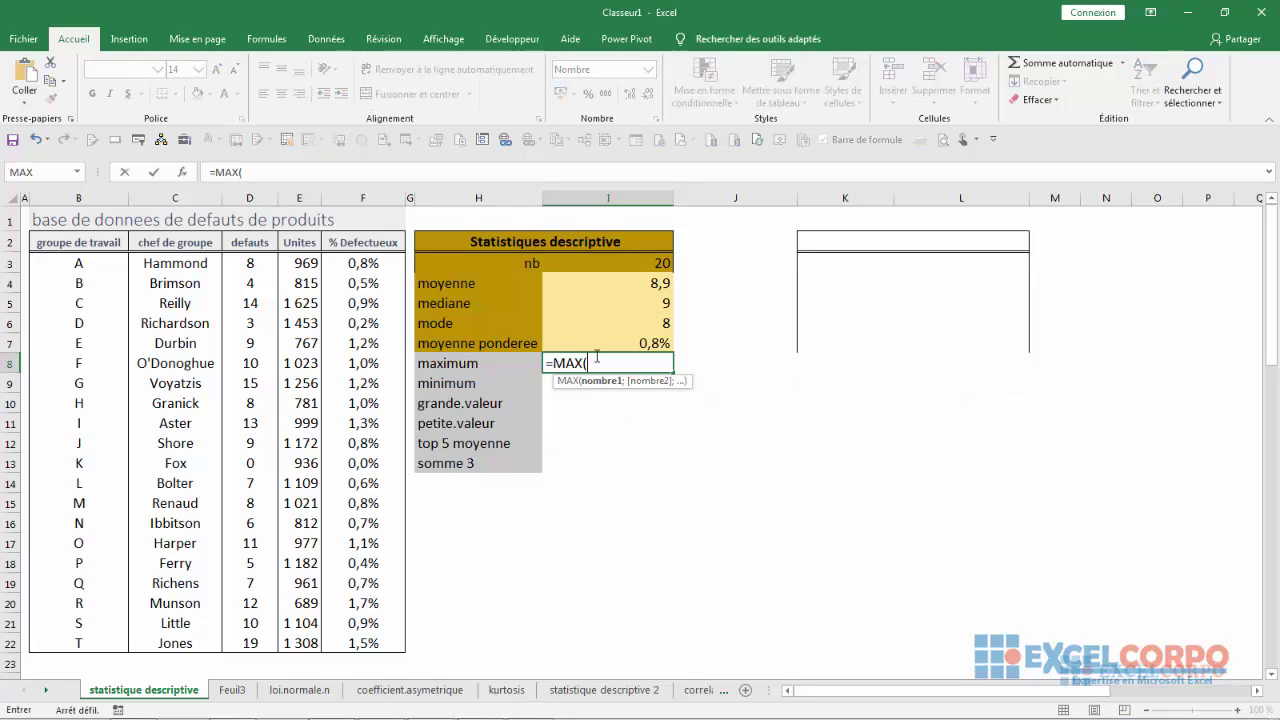
left_click_drag(243, 261, 263, 646)
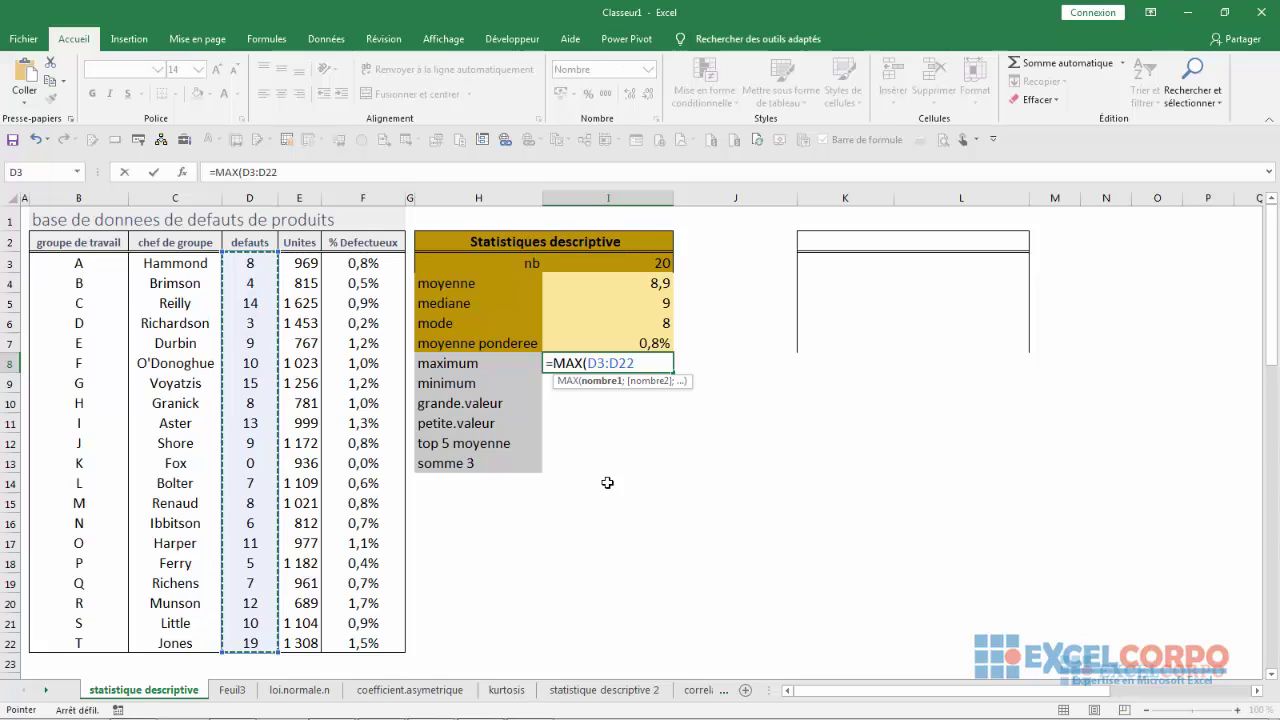
type(")")
key("Return")
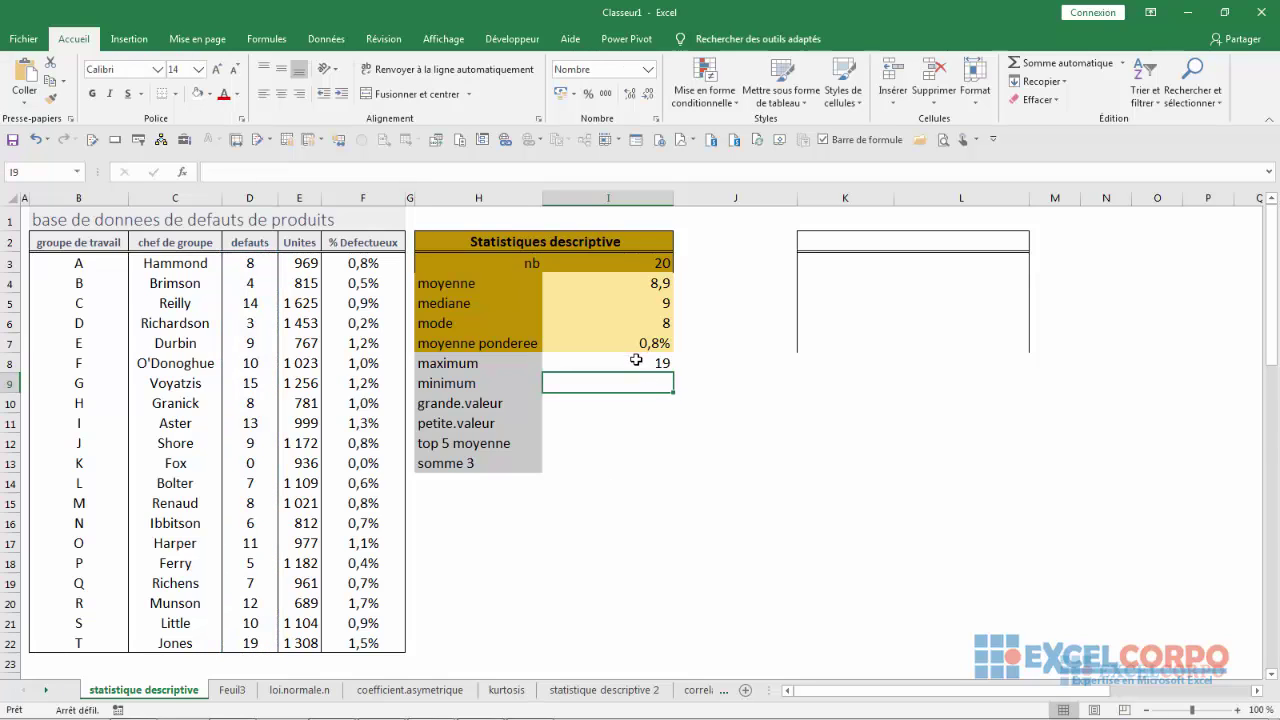
left_click(656, 362)
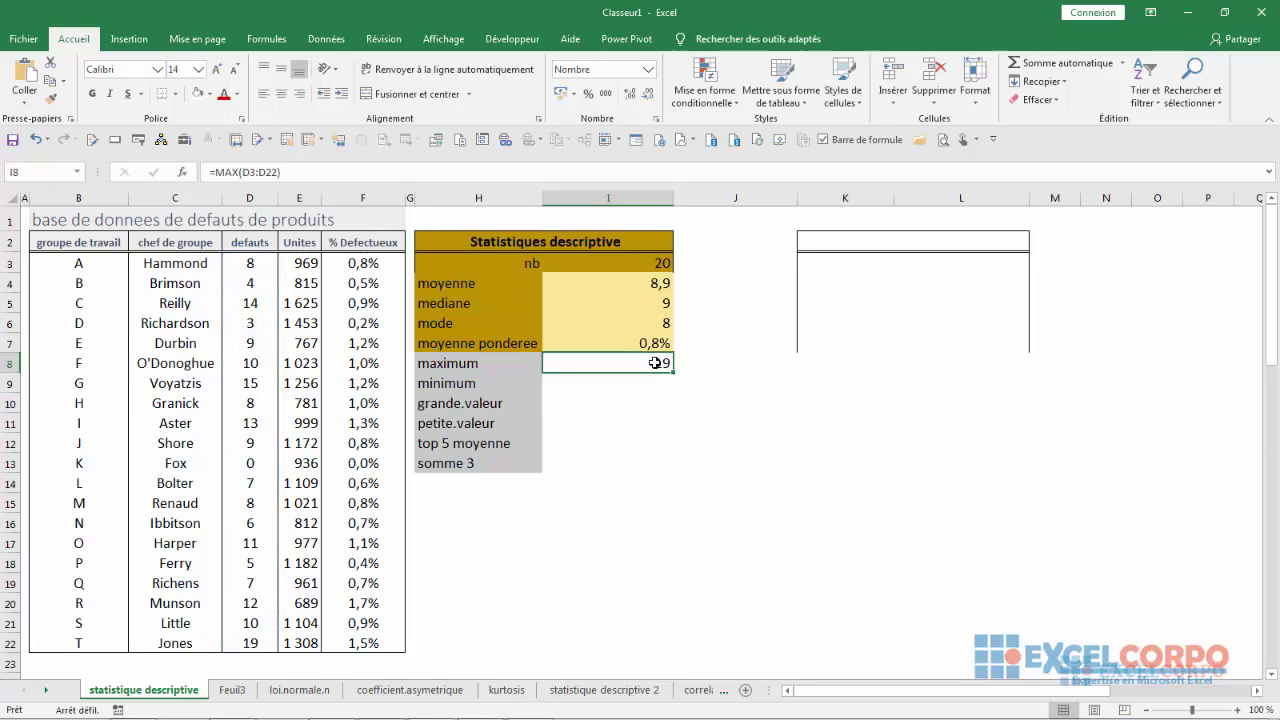
left_click(453, 390)
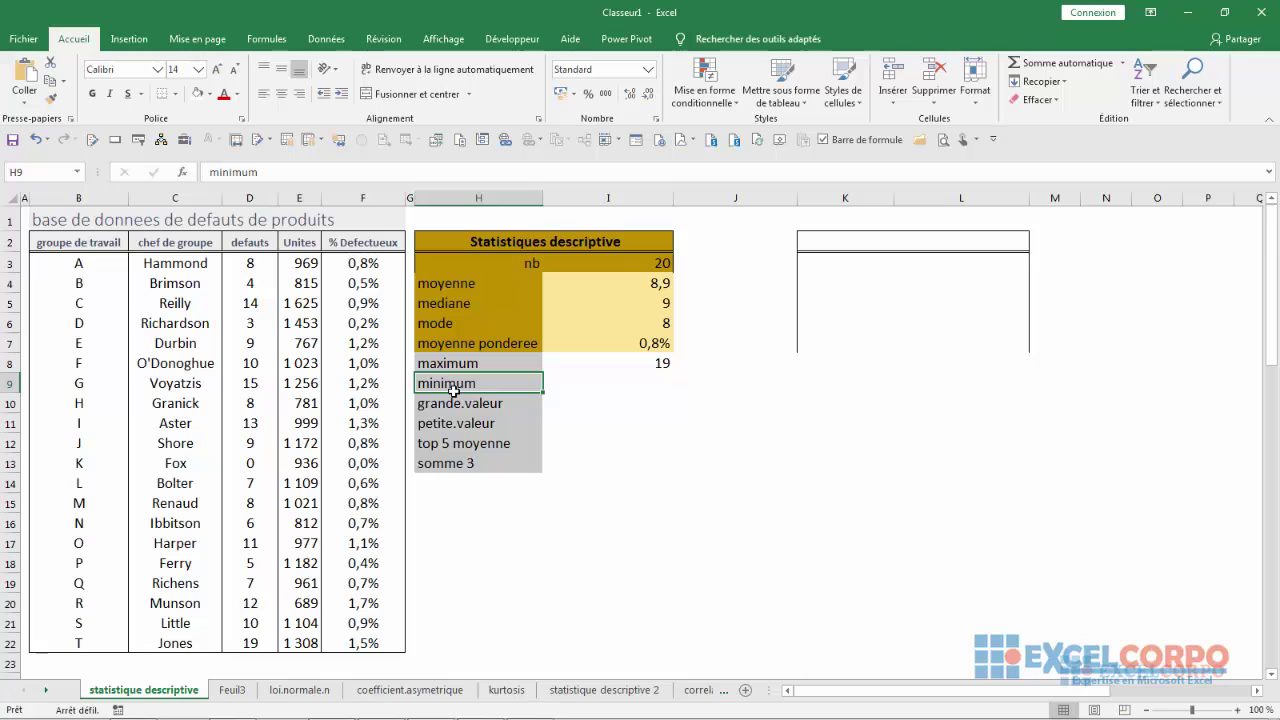
key("Down")
key("Down")
key("Down")
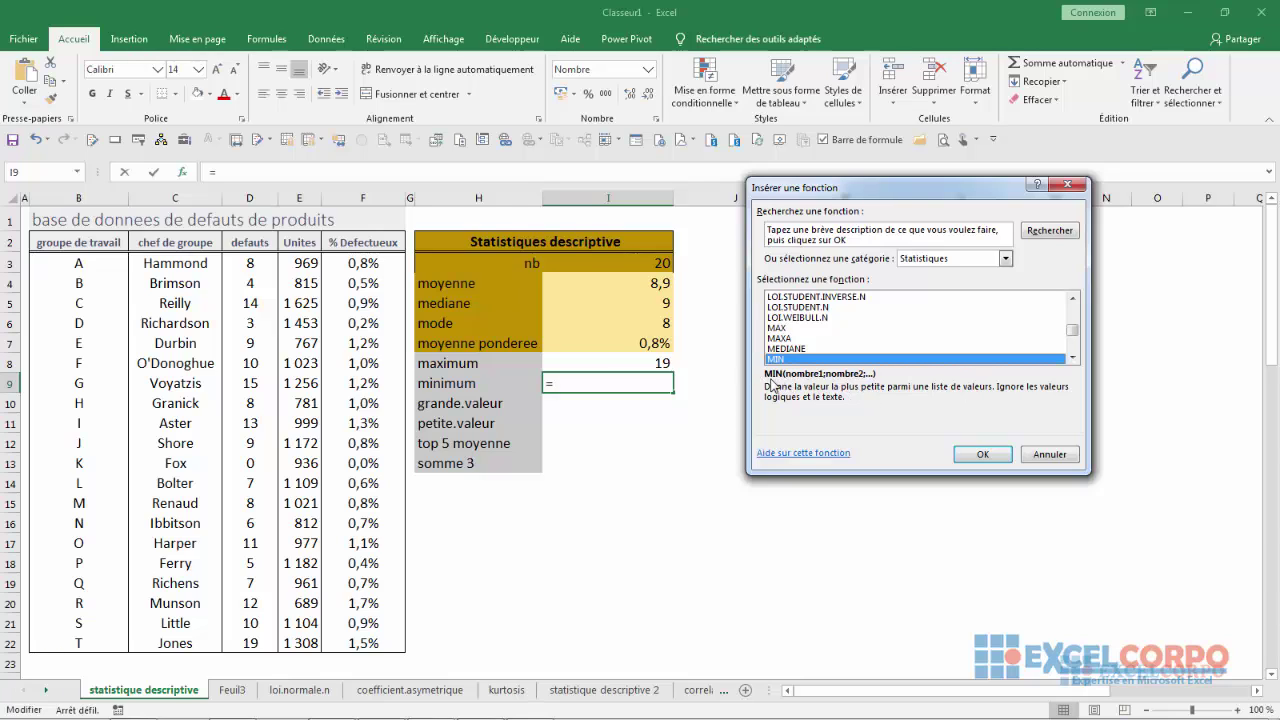
left_click(982, 454)
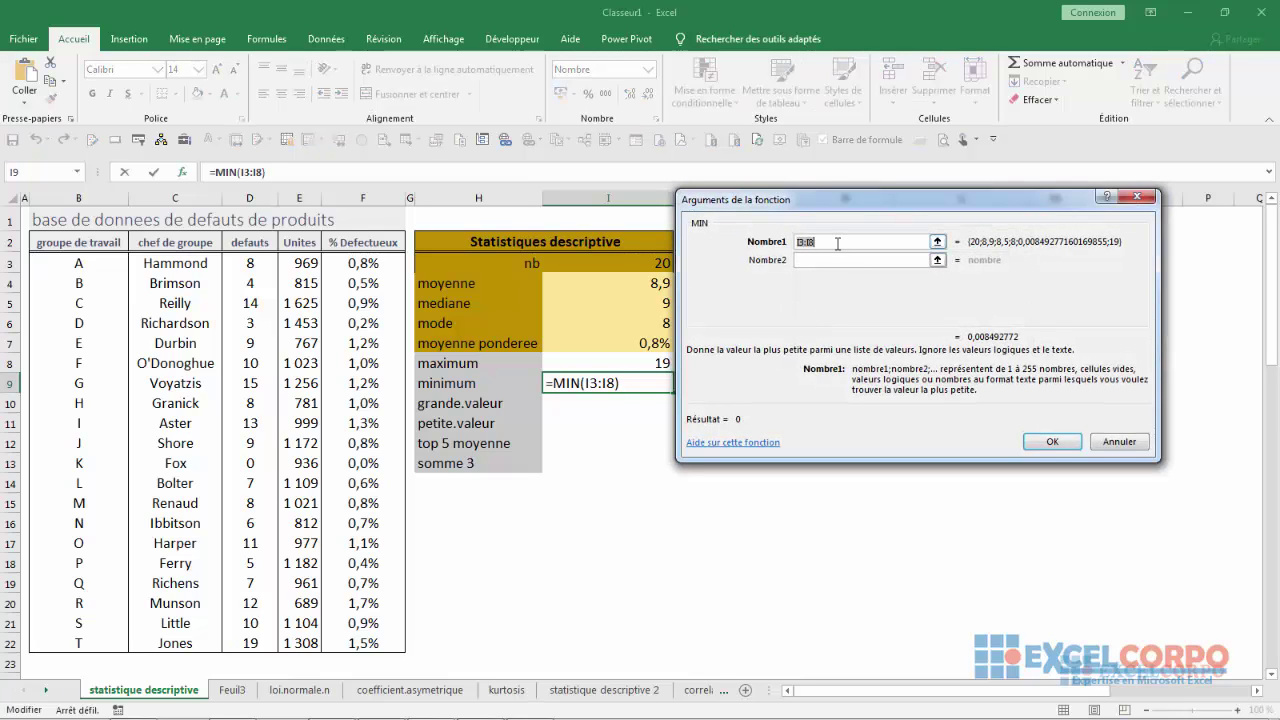
key("Delete")
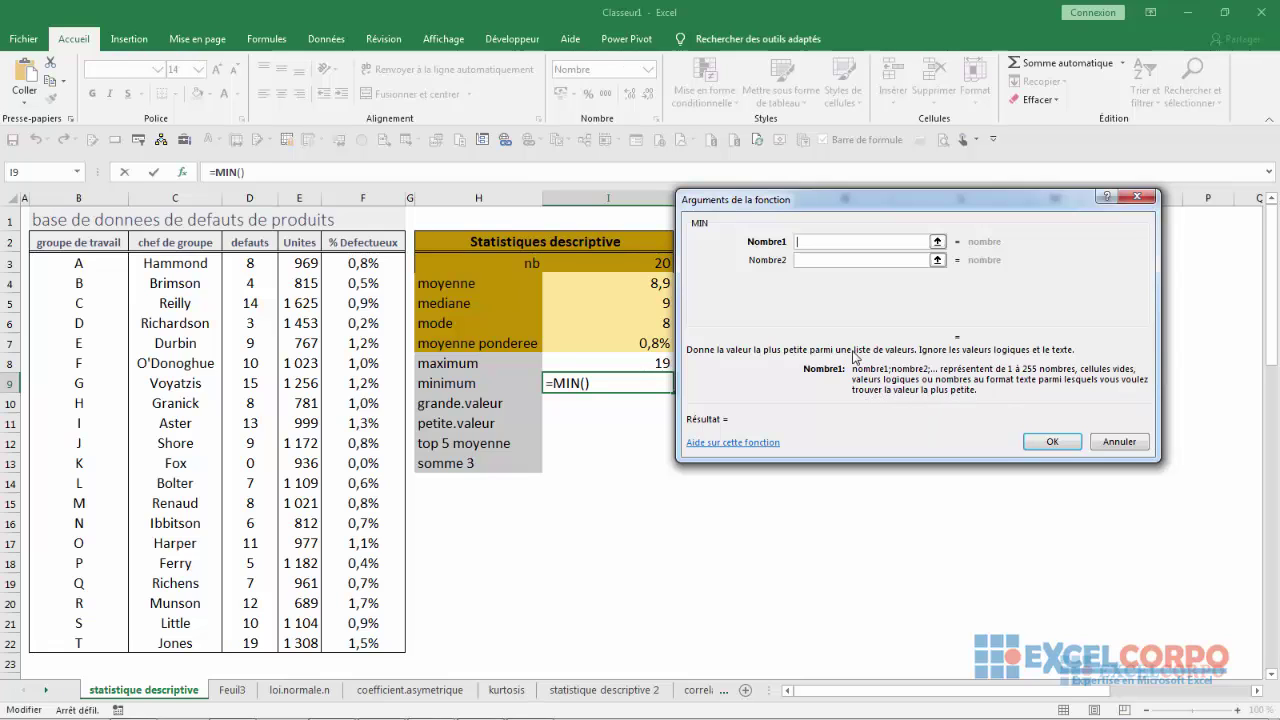
key("Escape")
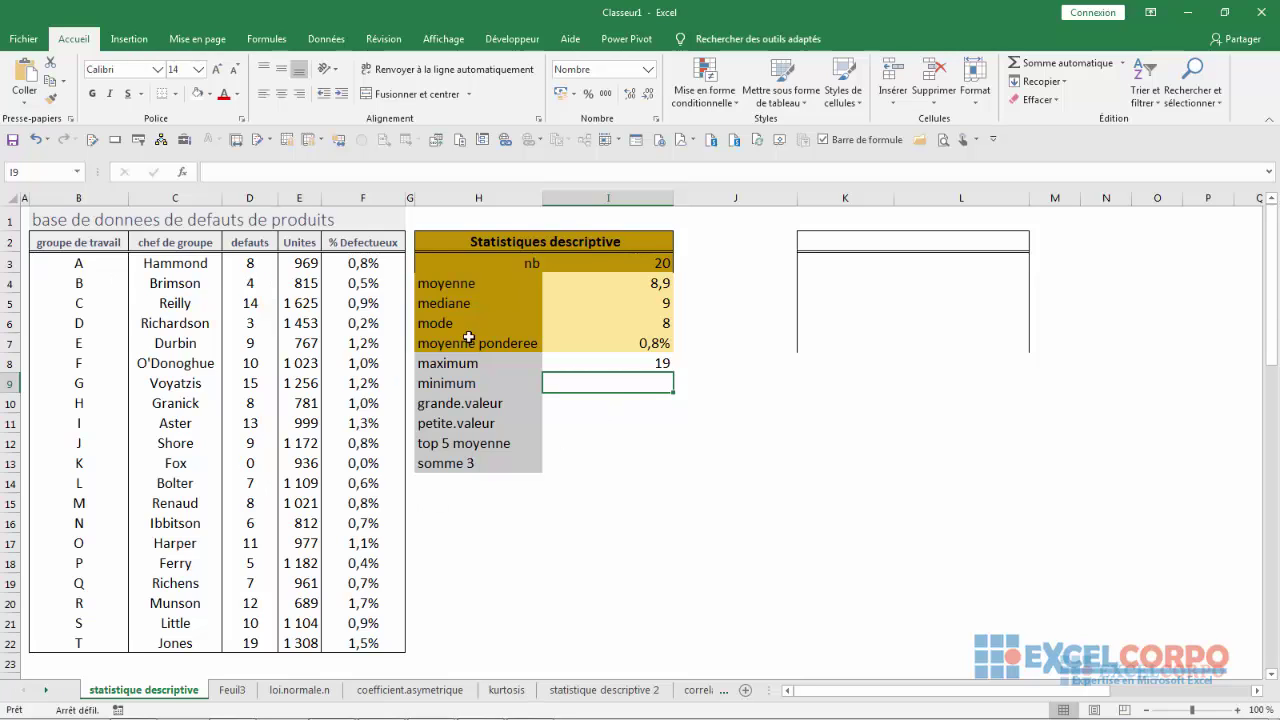
left_click(832, 195)
Enter the formula =MIN(D3:D22) in cell I9 to calculate the minimum of the defauts column
type("=mi")
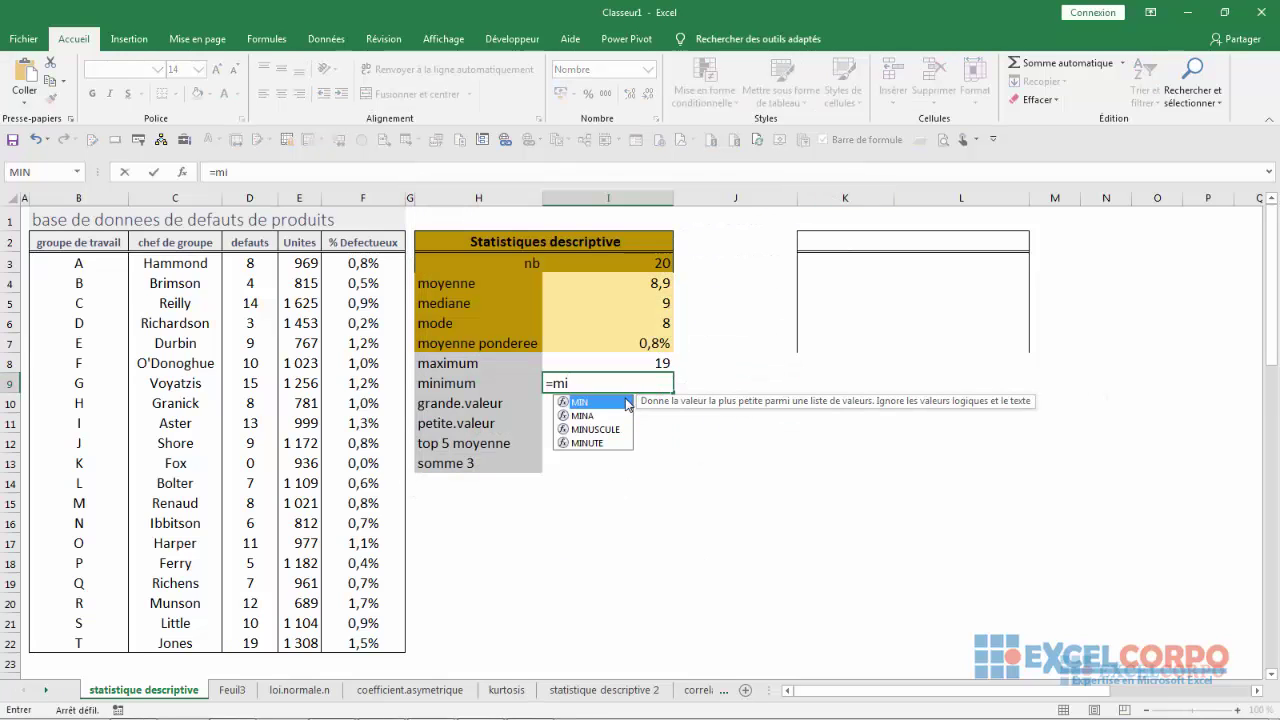
double_click(620, 405)
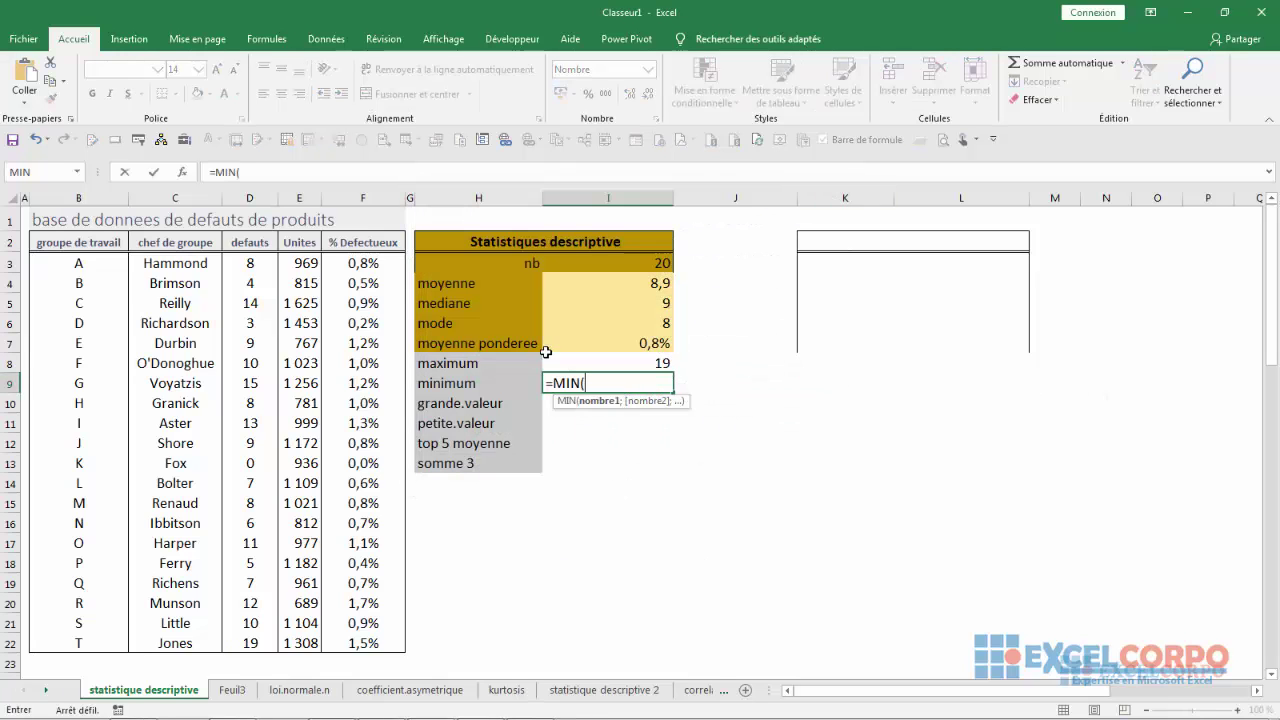
left_click(253, 263)
left_click_drag(253, 263, 430, 583)
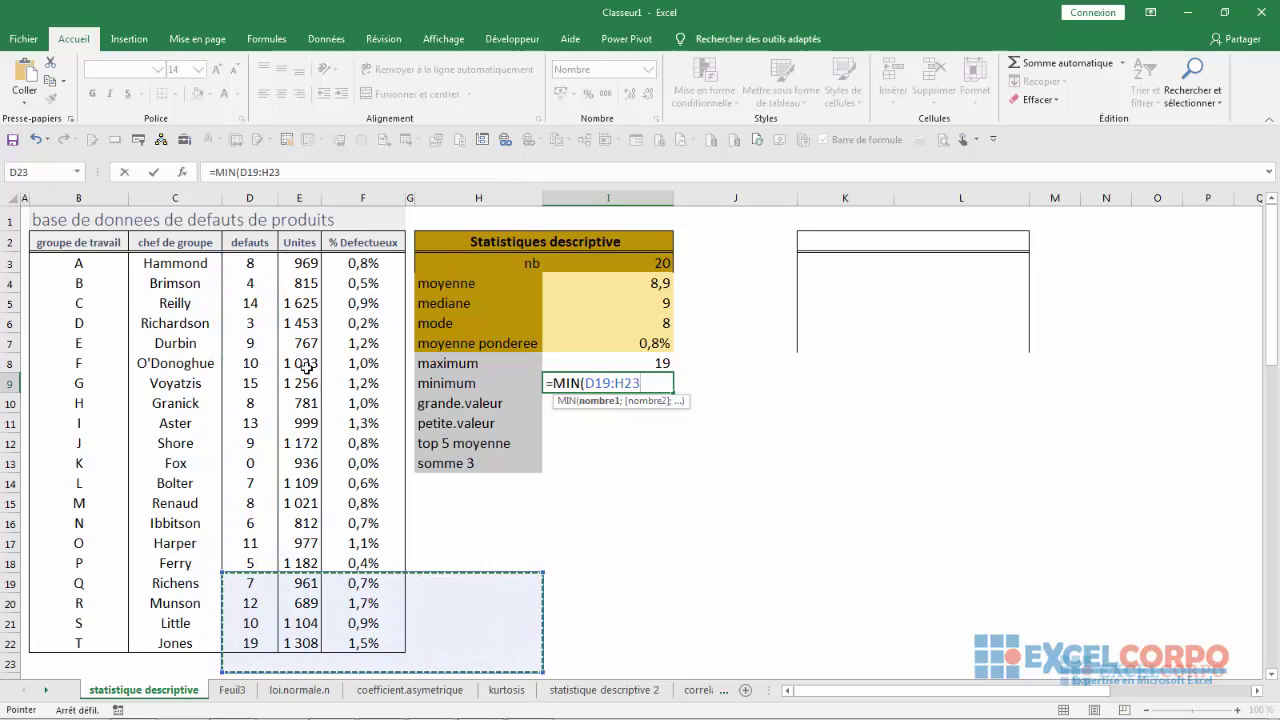
left_click(35, 139)
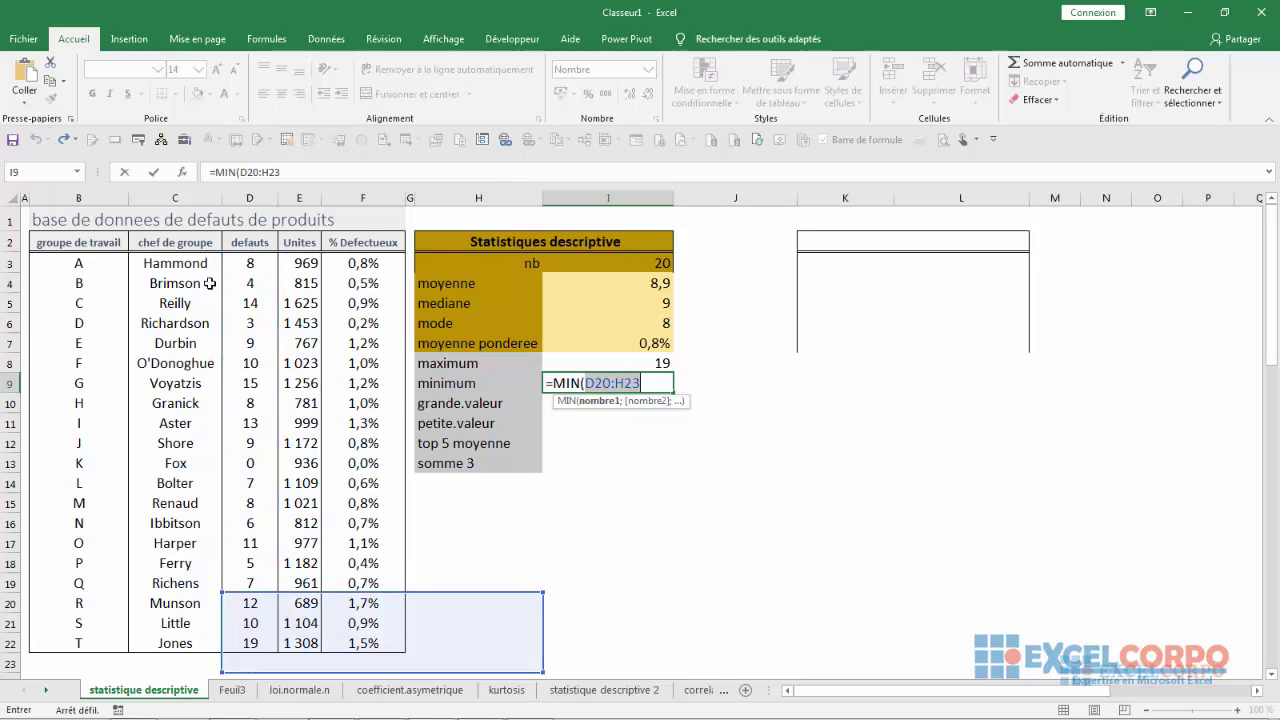
type("D")
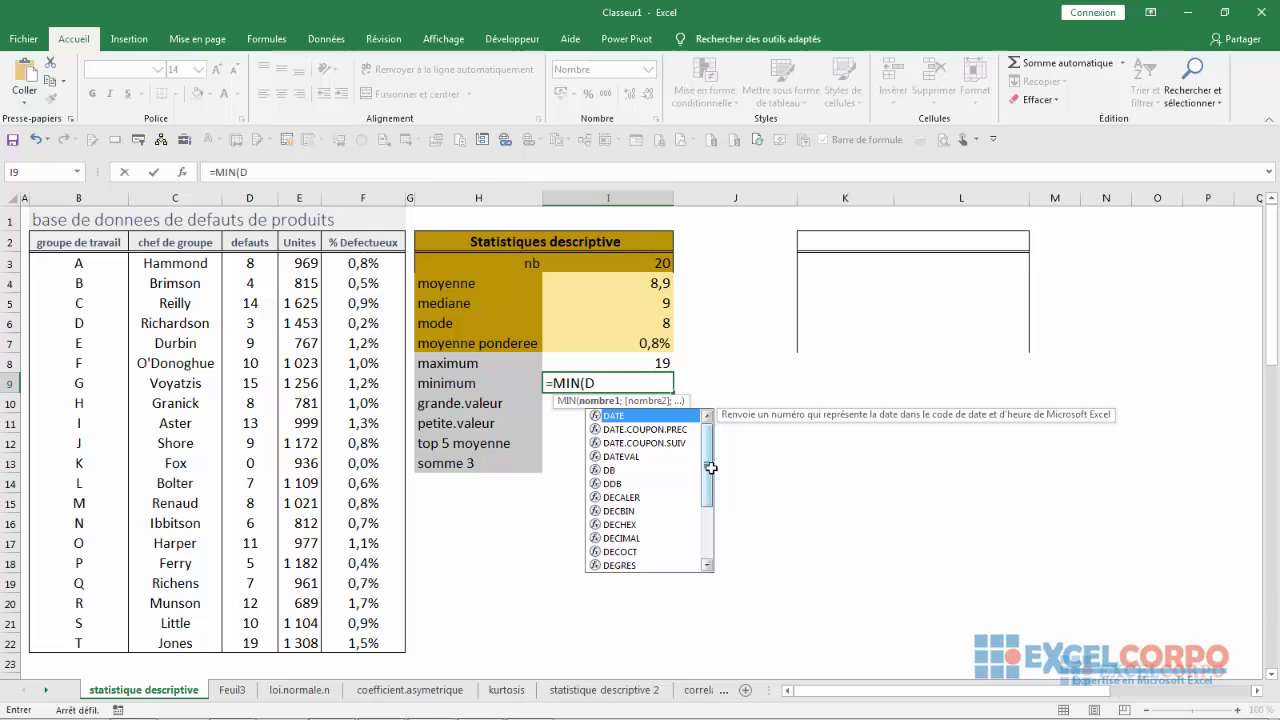
type("3")
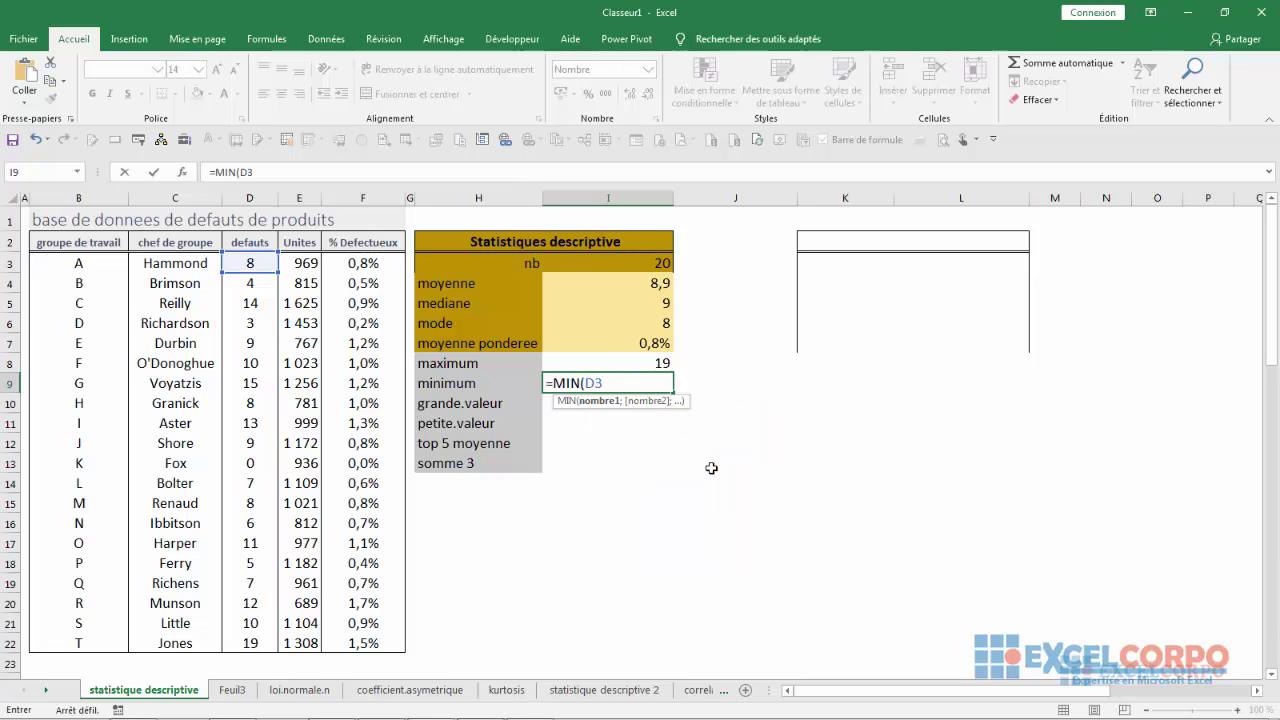
type(":D22")
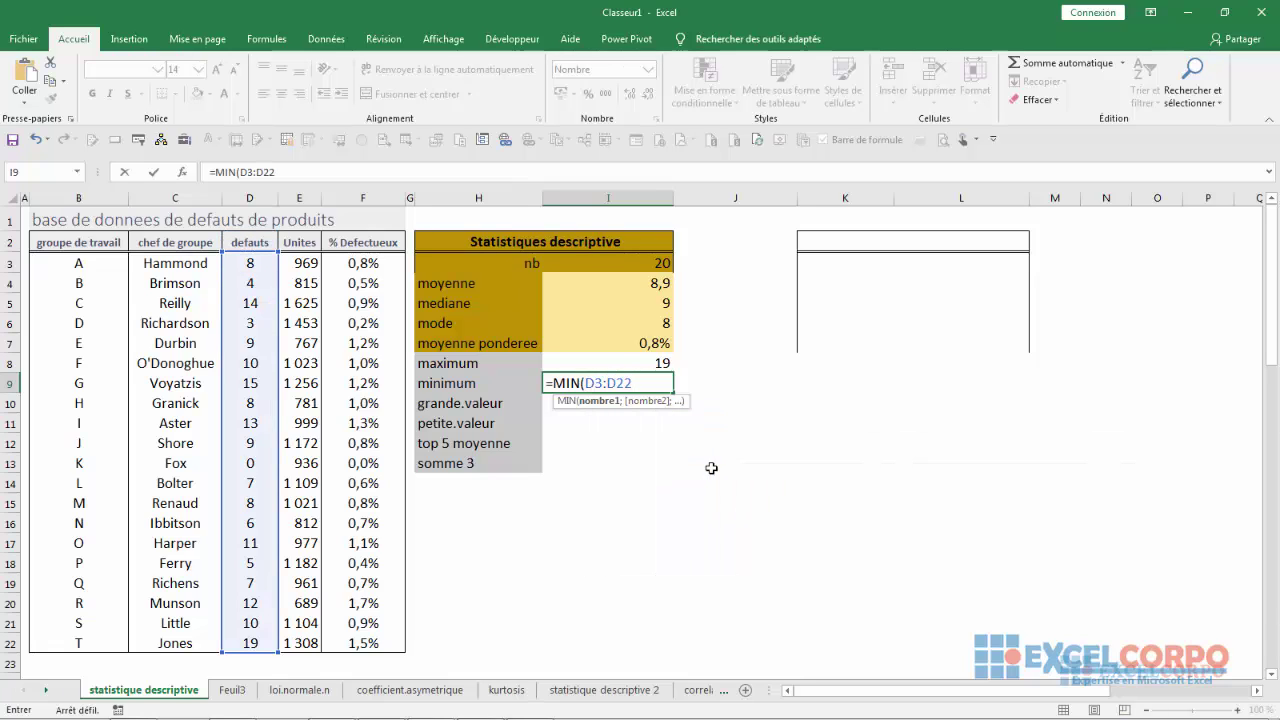
type(")")
key("Return")
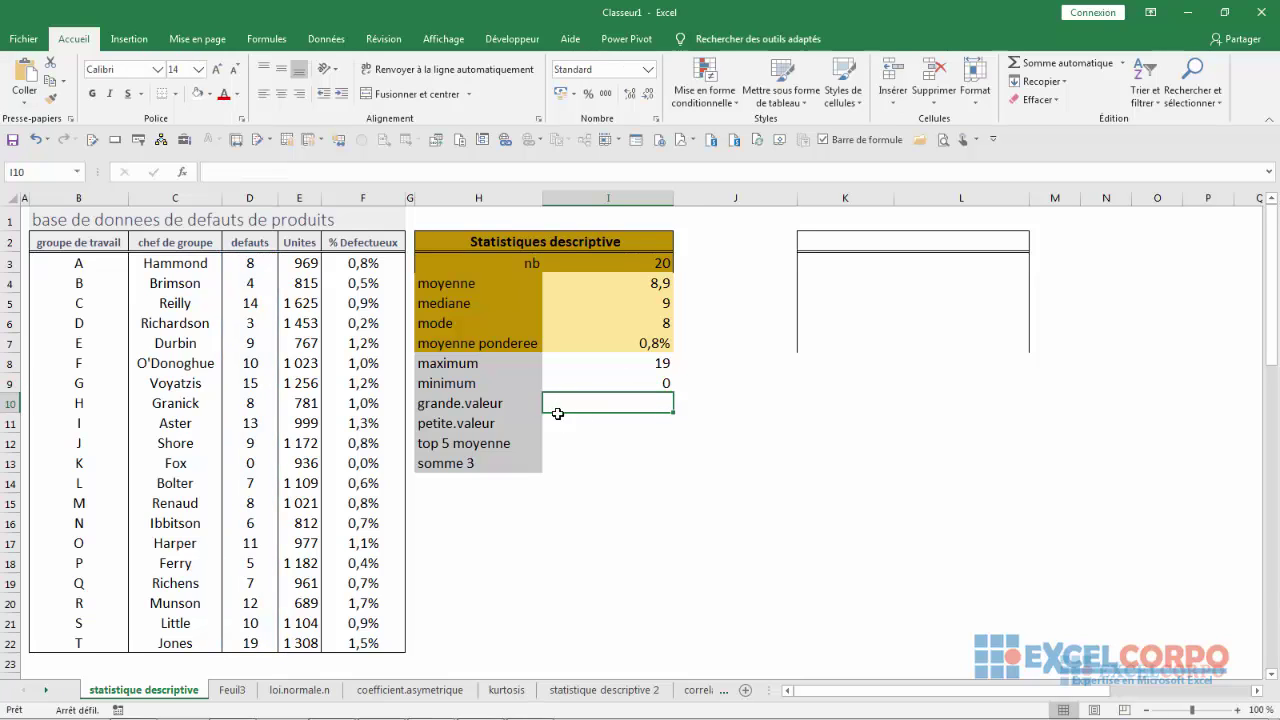
Select the defauts values in D3:D22 and examine the summary statistics offered by the status bar options
left_click(486, 403)
key("Right")
left_click_drag(244, 263, 245, 644)
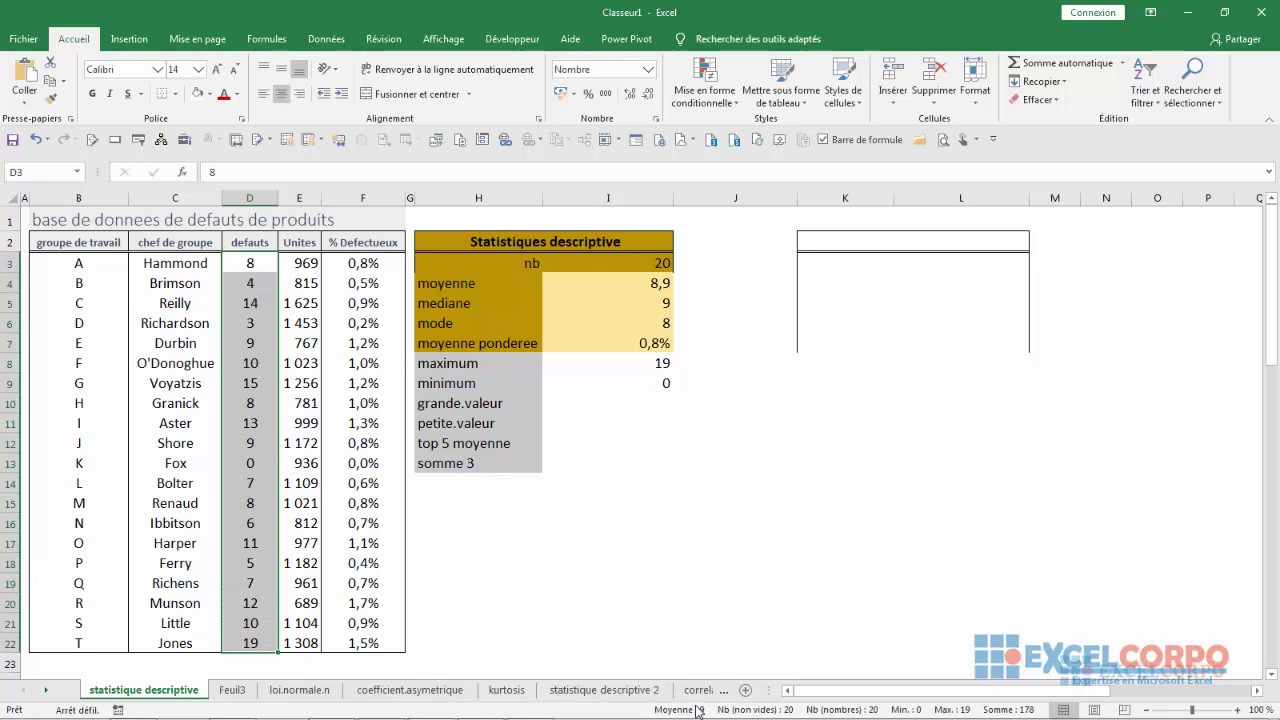
right_click(645, 711)
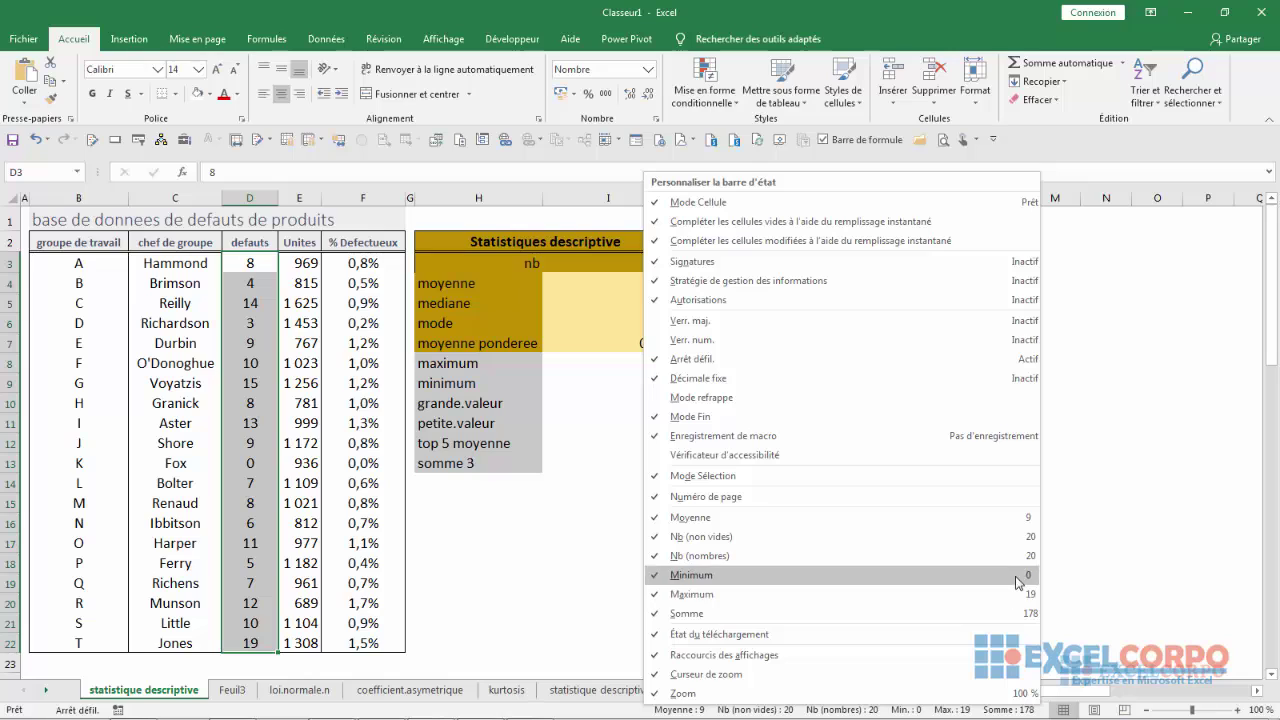
key("Escape")
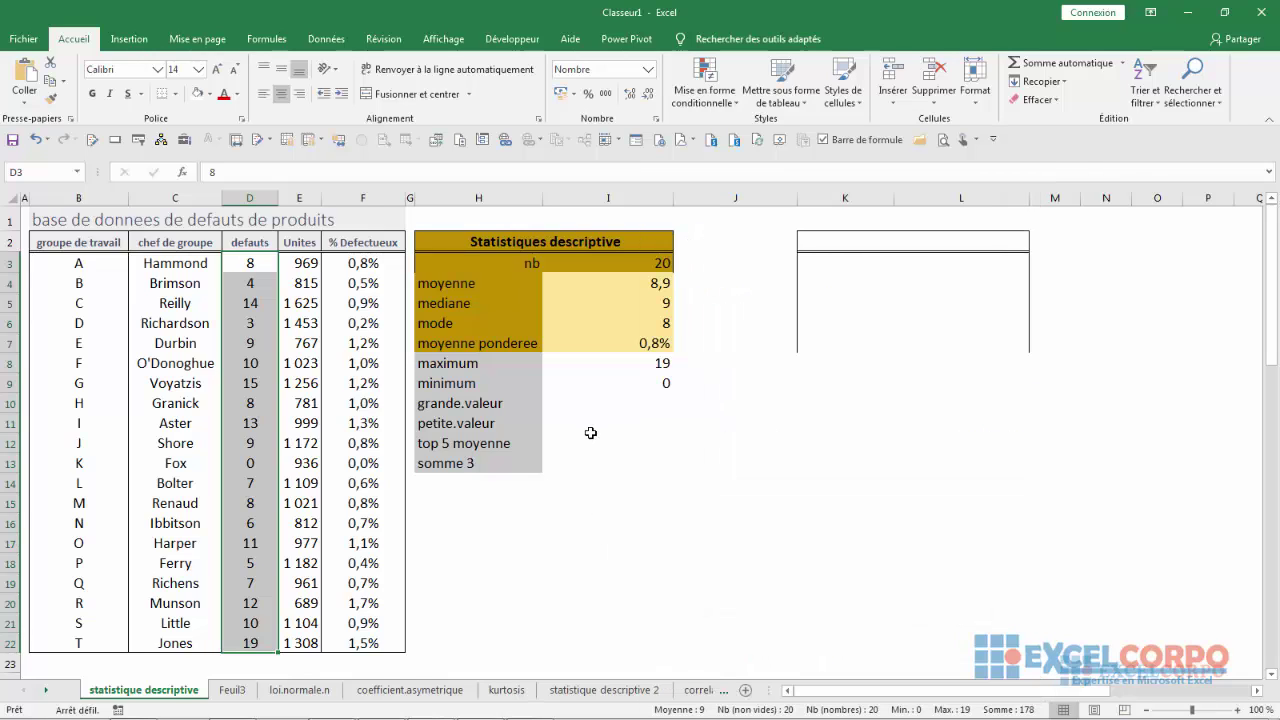
Read the descriptions of the MAXA and MINA functions from a trial formula in cell I15, then discard it
left_click(609, 511)
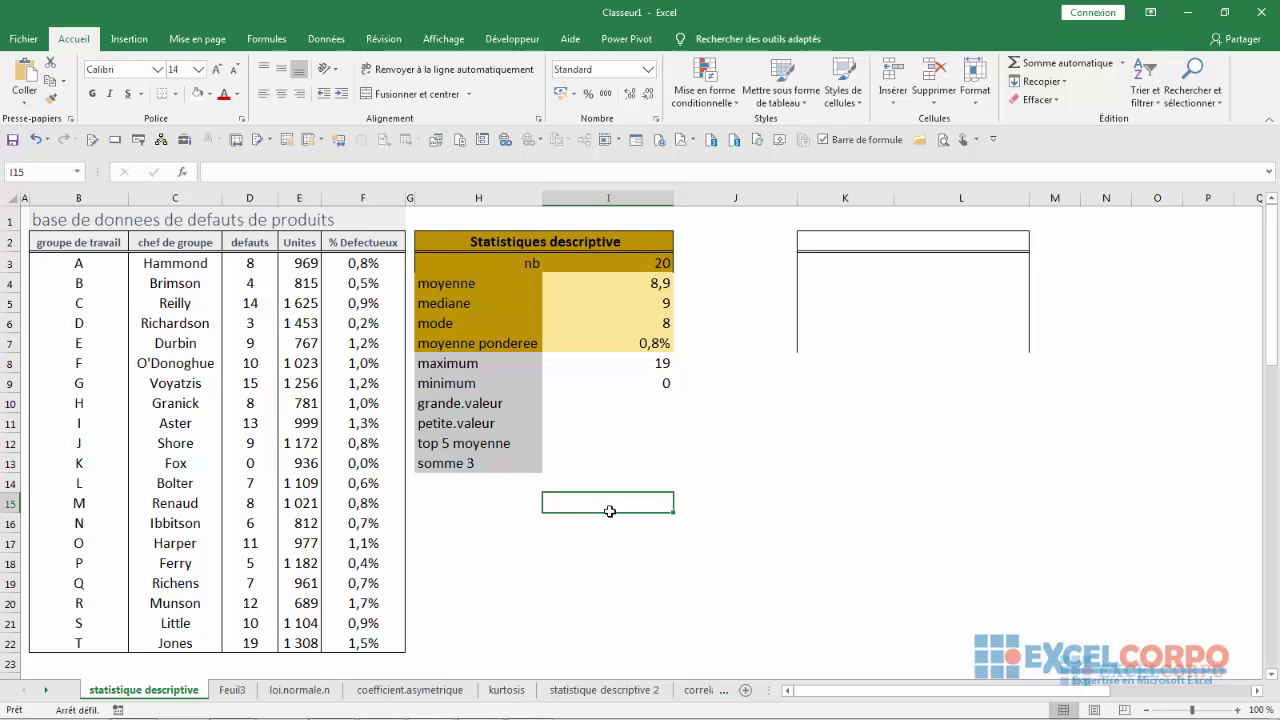
type("=ma")
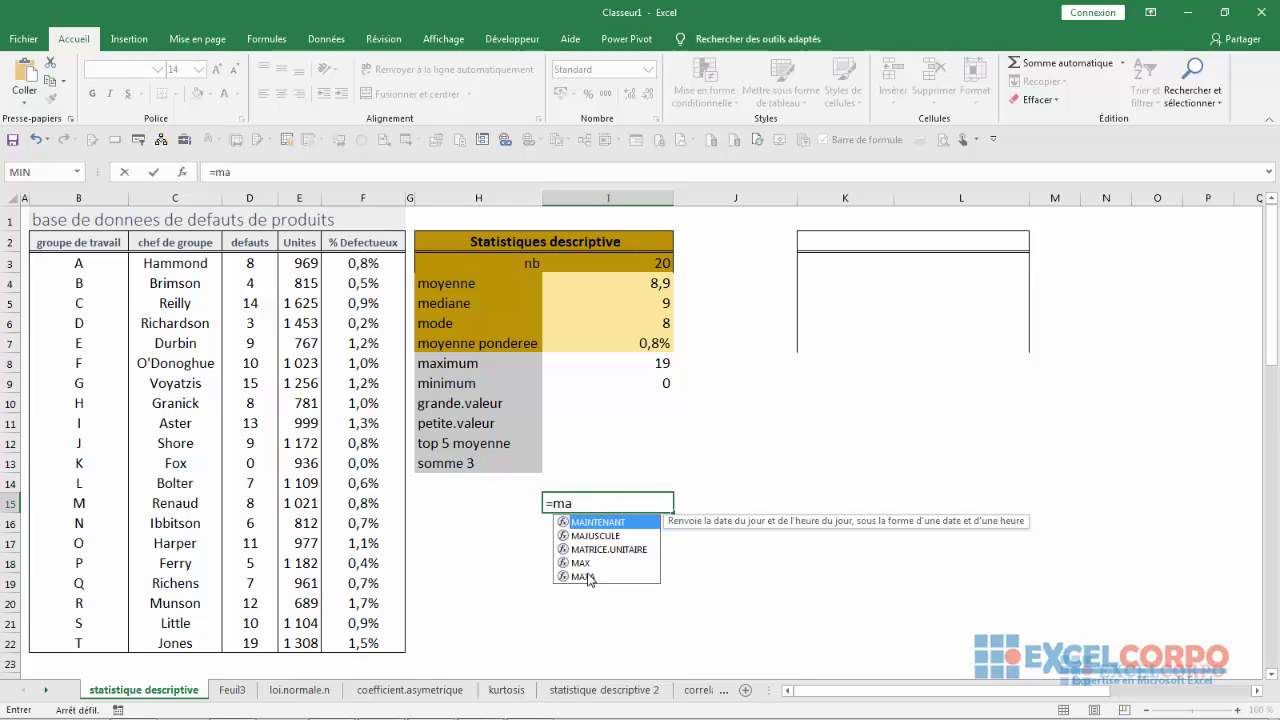
left_click(586, 577)
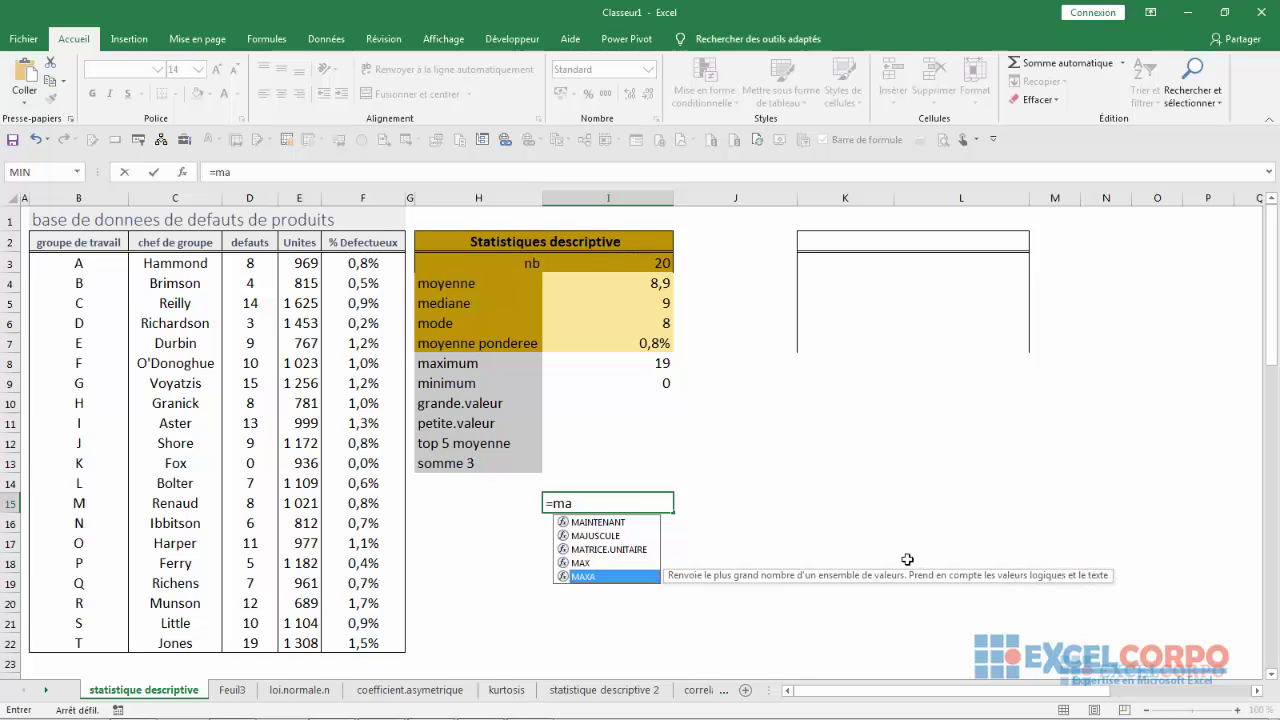
key("BackSpace")
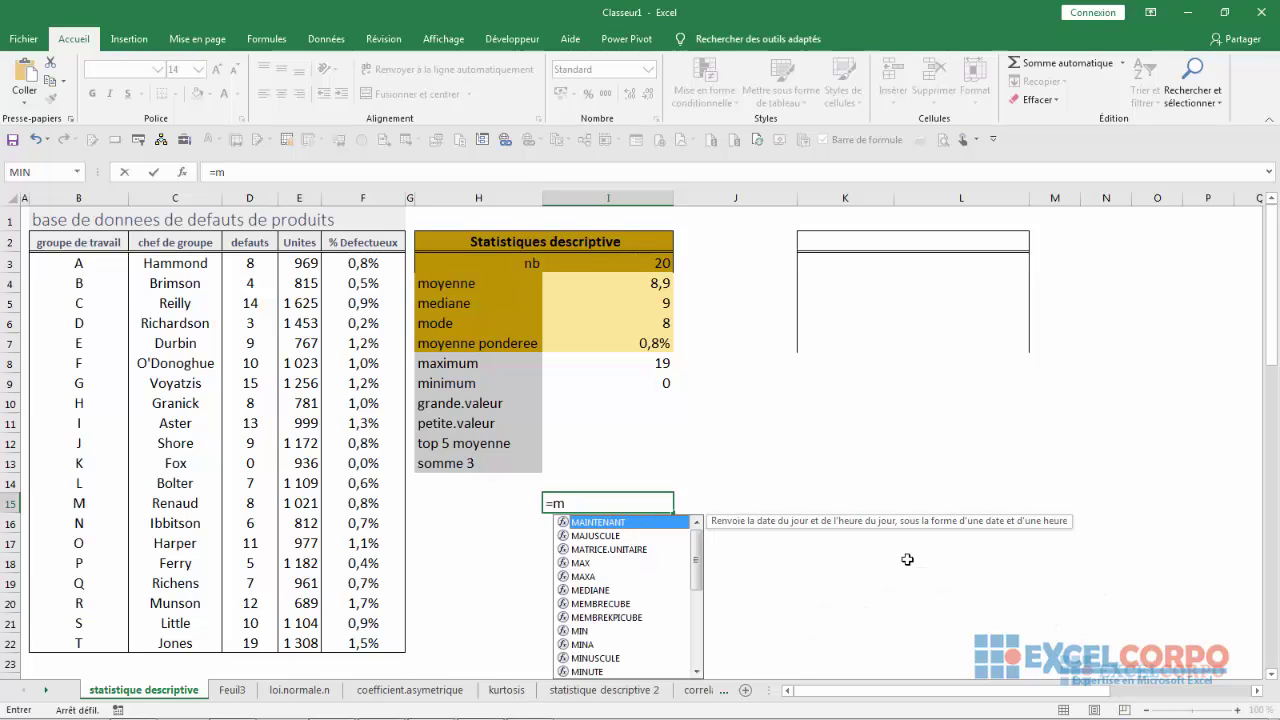
type("i")
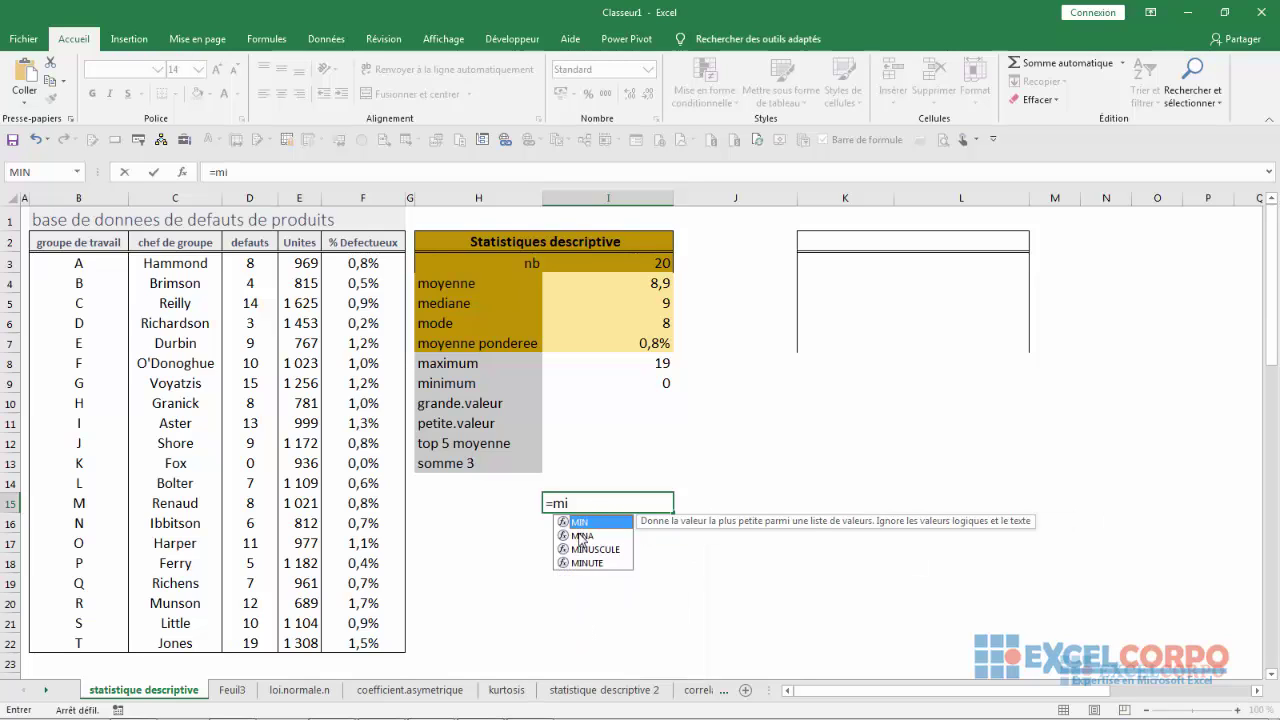
left_click(580, 536)
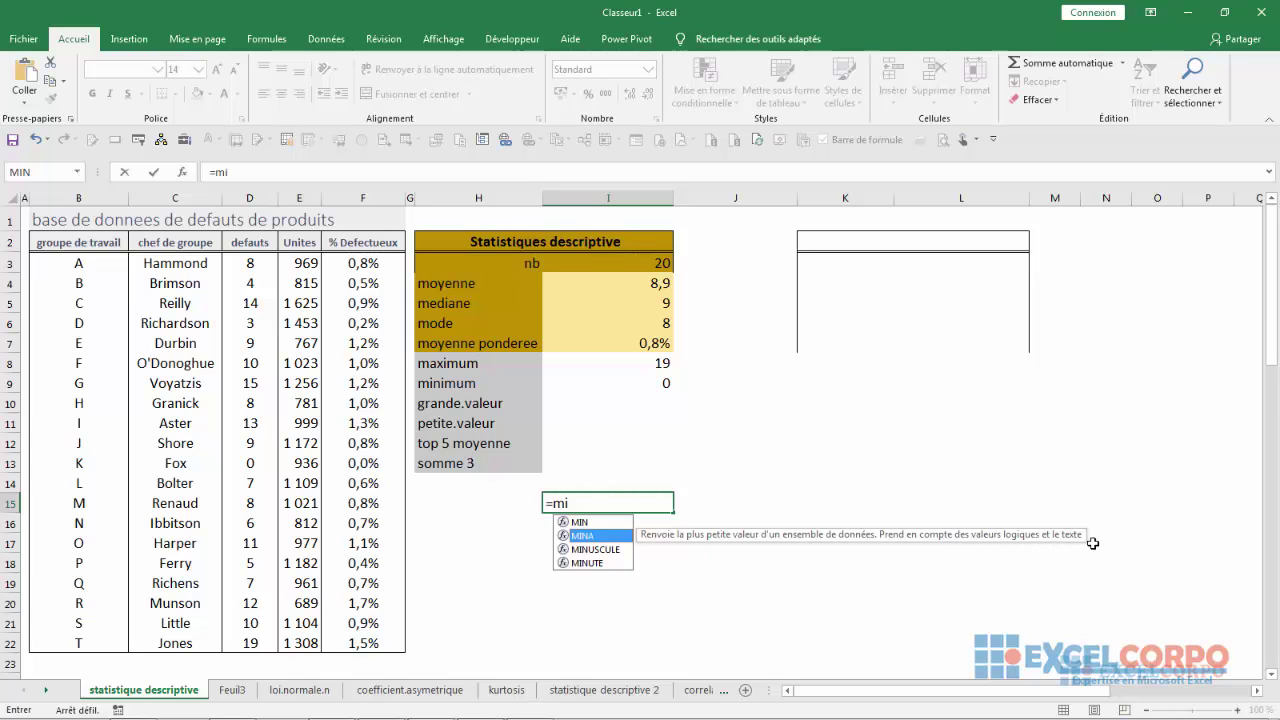
key("Escape")
left_click(650, 384)
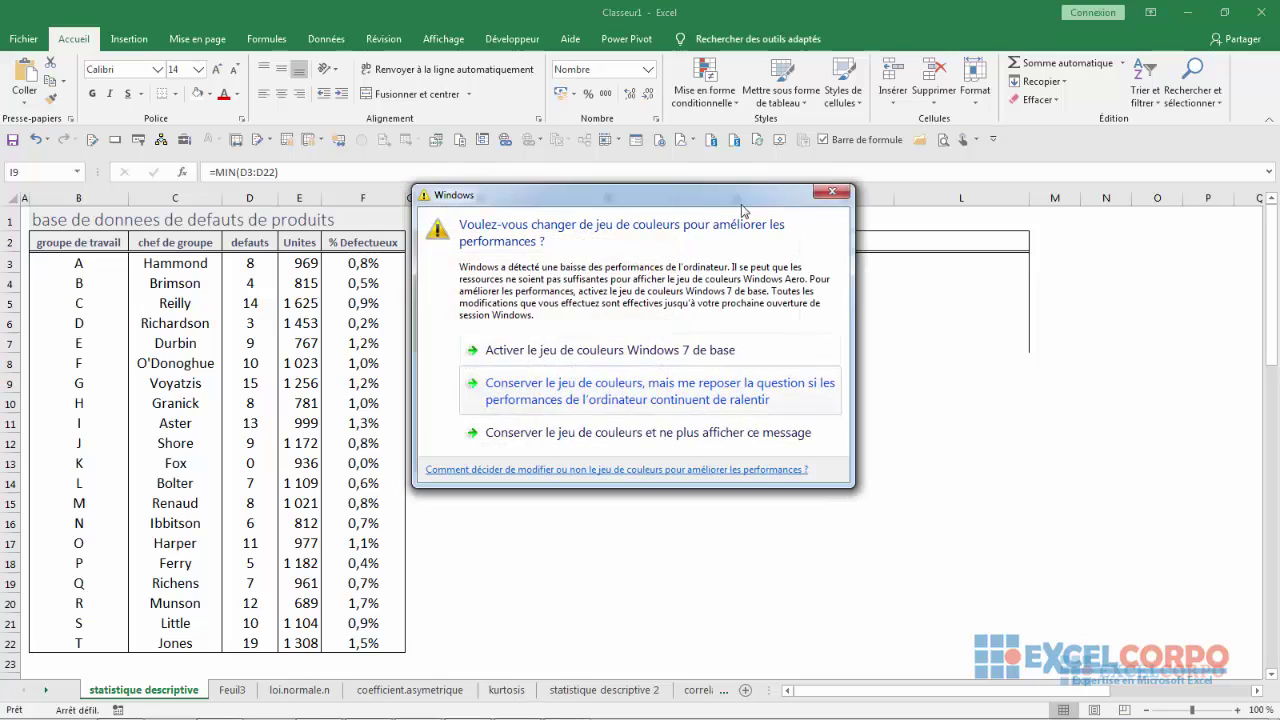
Dismiss the Windows color scheme prompts and read the GRANDE.VALEUR description and its K argument for cell I10, then discard the trial function
left_click(832, 191)
left_click(450, 403)
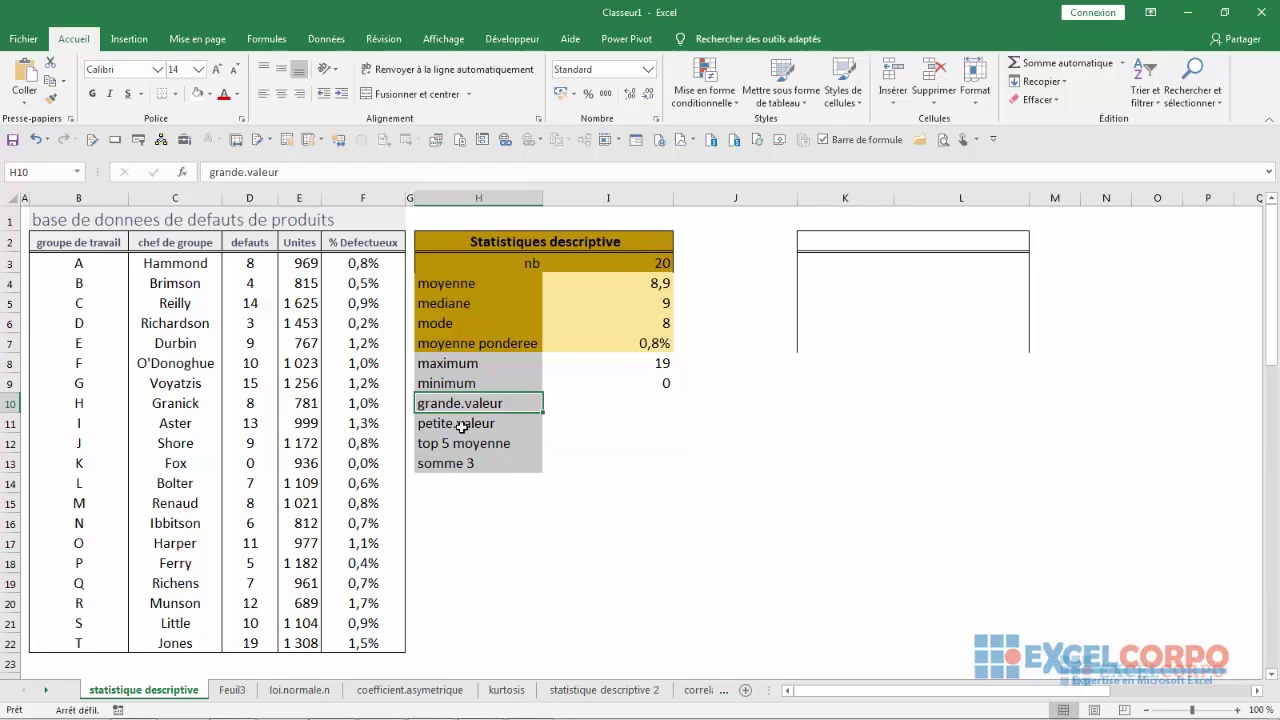
left_click(598, 400)
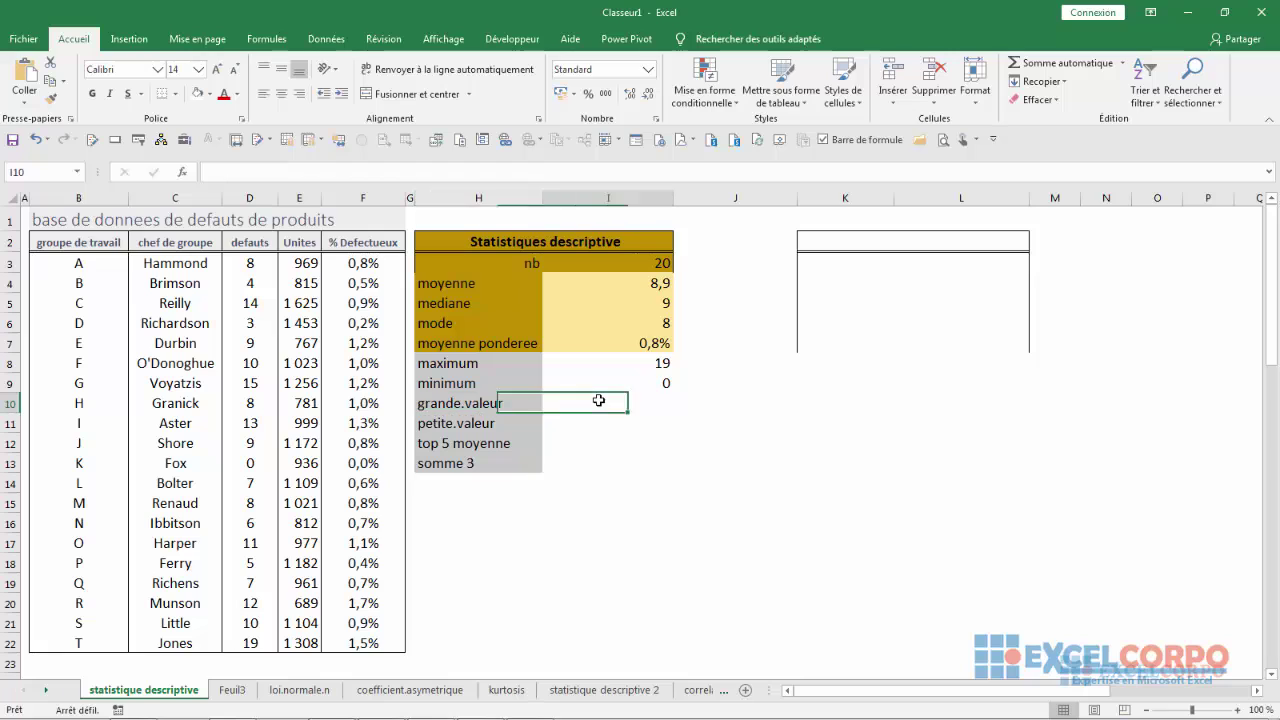
left_click(182, 172)
key("Down")
key("Down")
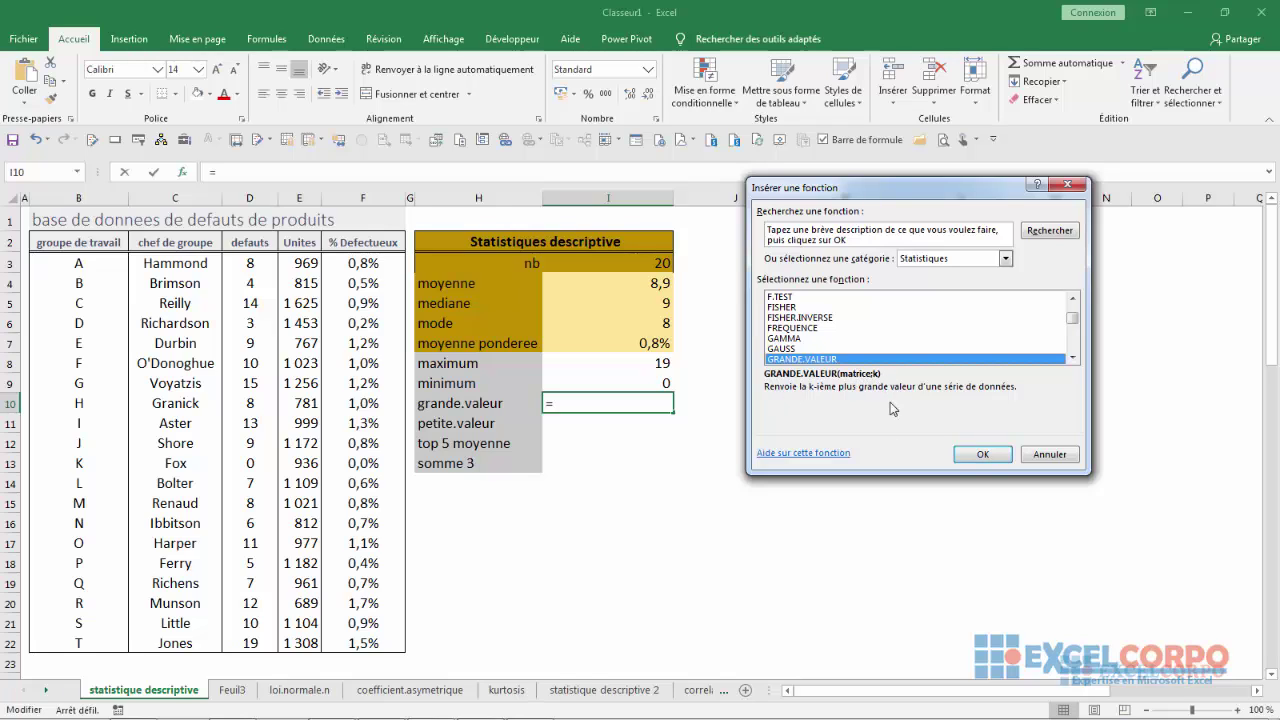
left_click(982, 456)
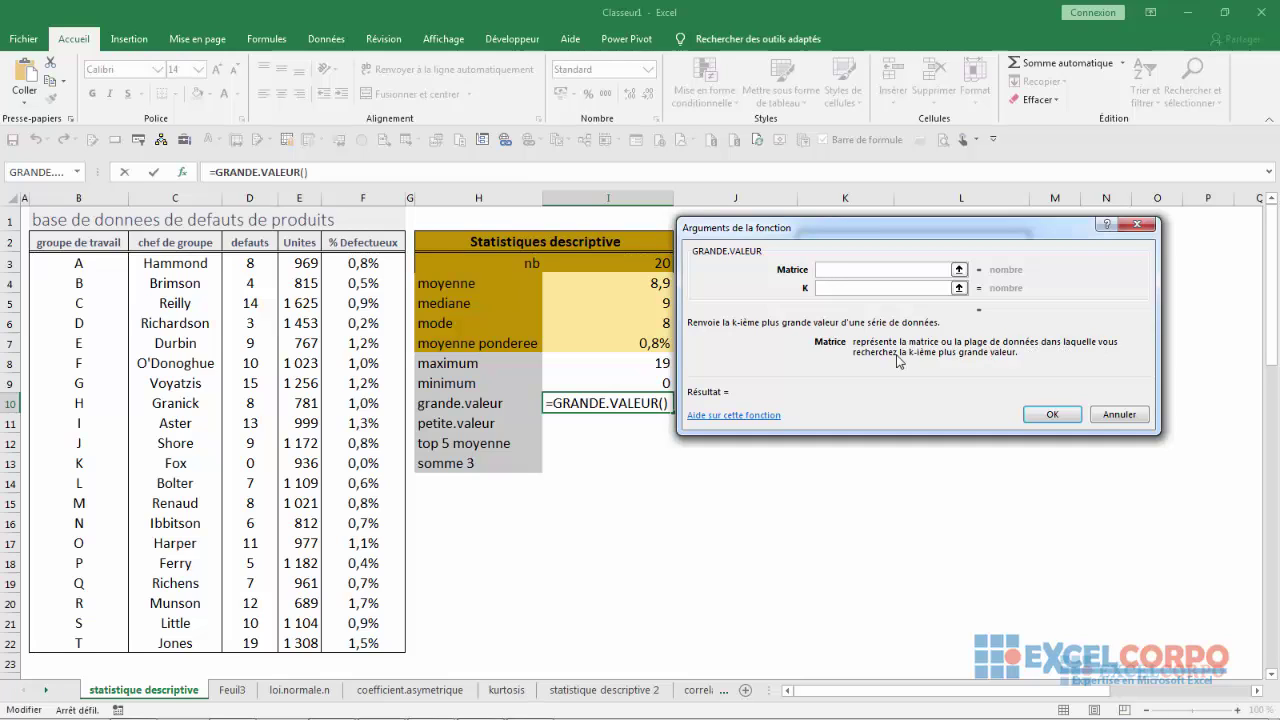
left_click(829, 288)
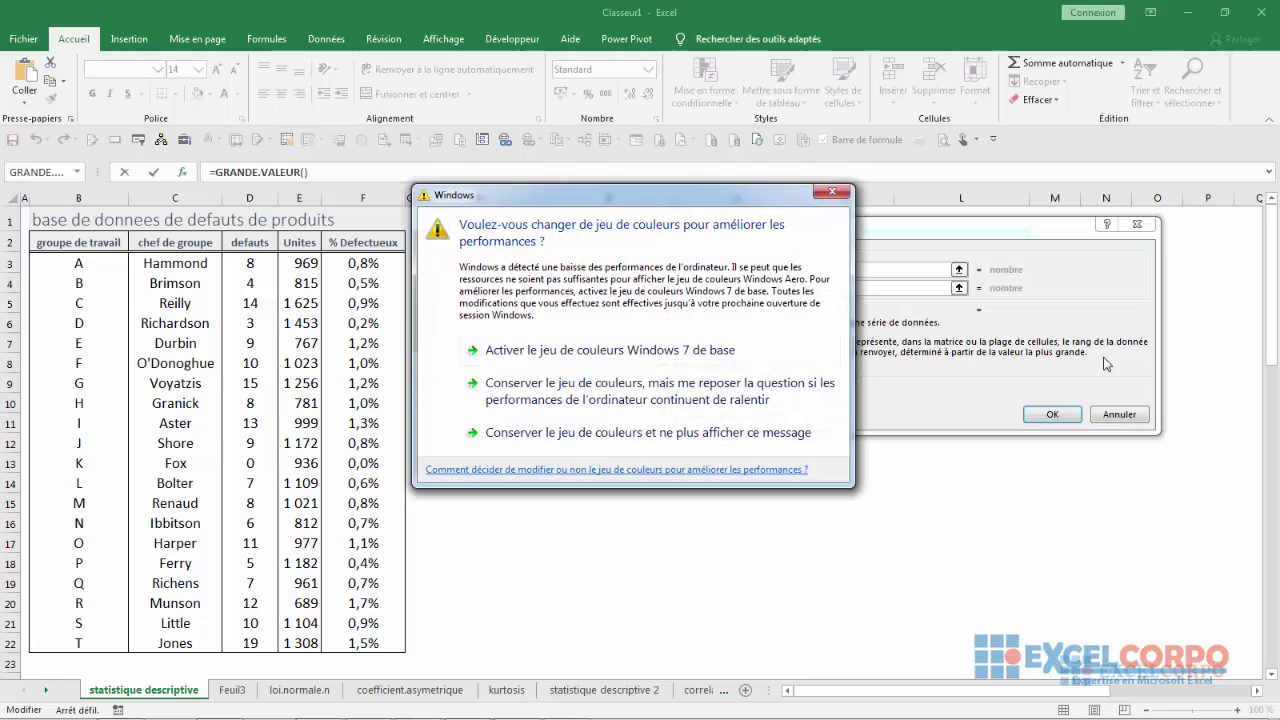
left_click(823, 195)
left_click(1124, 228)
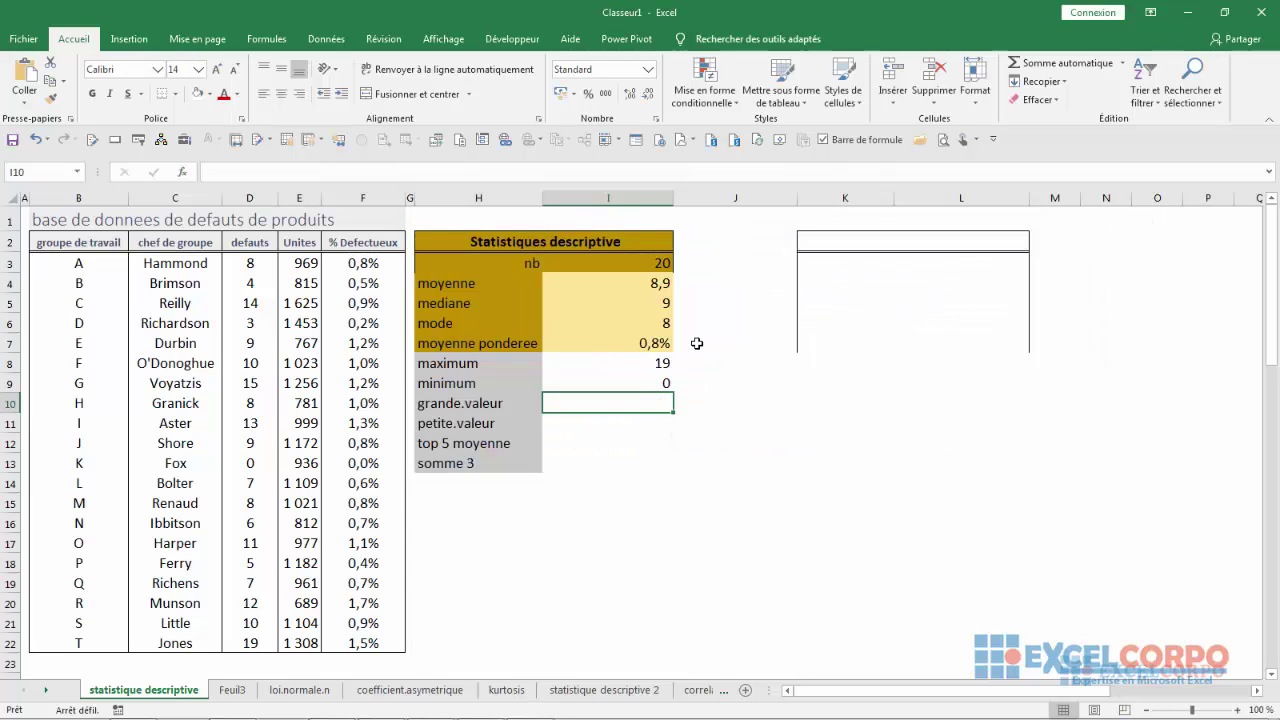
Enter the formula =GRANDE.VALEUR(D3:D22;2) in cell I10 to get the second-largest defauts value
type("=")
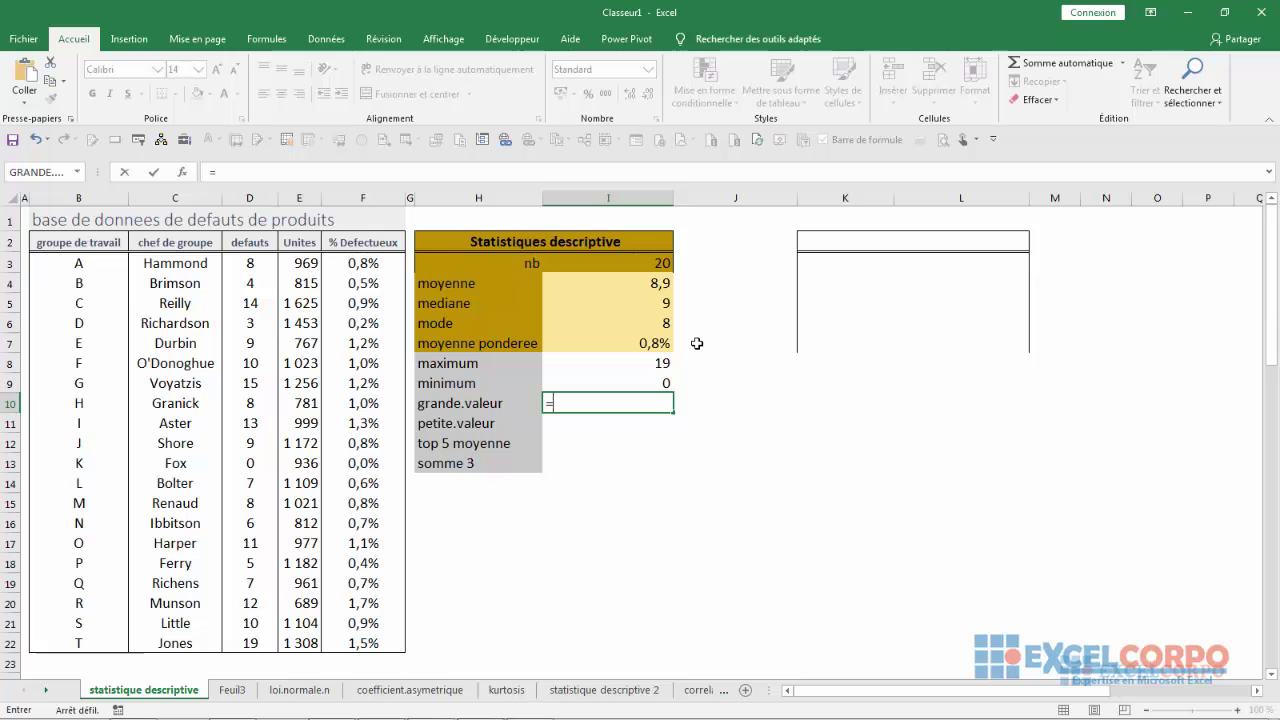
type("gra")
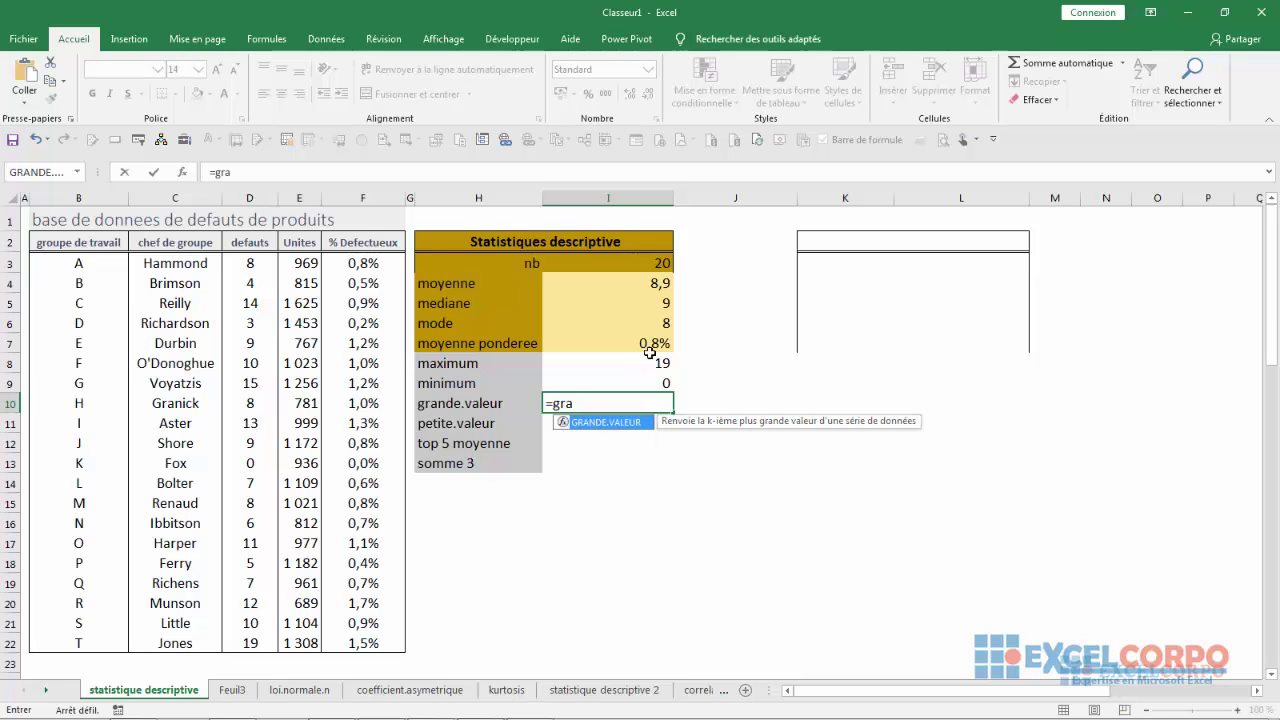
double_click(594, 423)
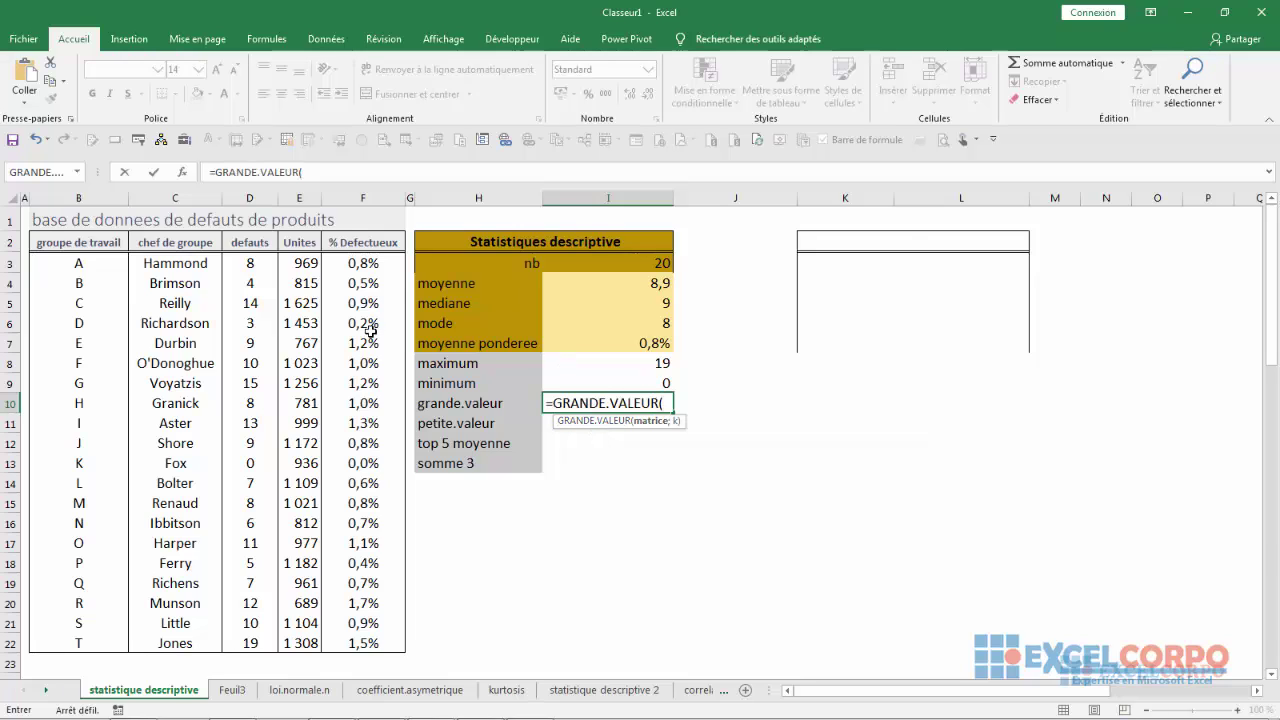
left_click_drag(248, 262, 254, 646)
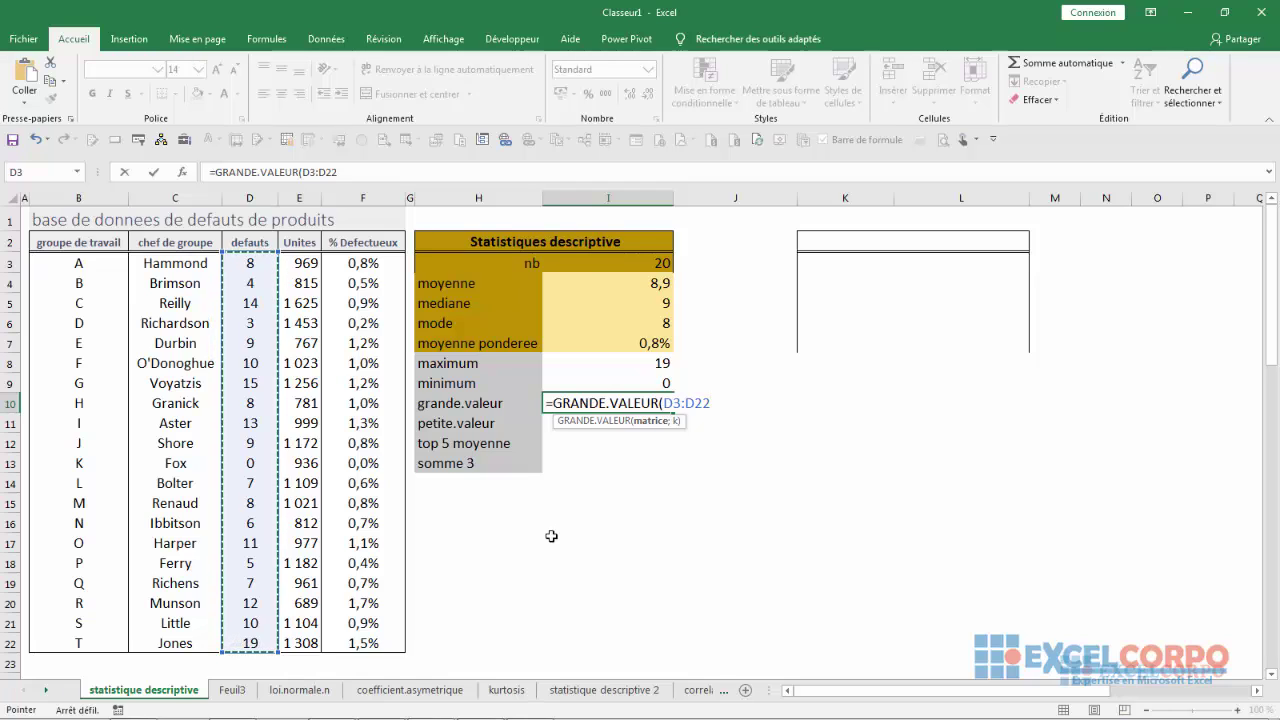
type(";")
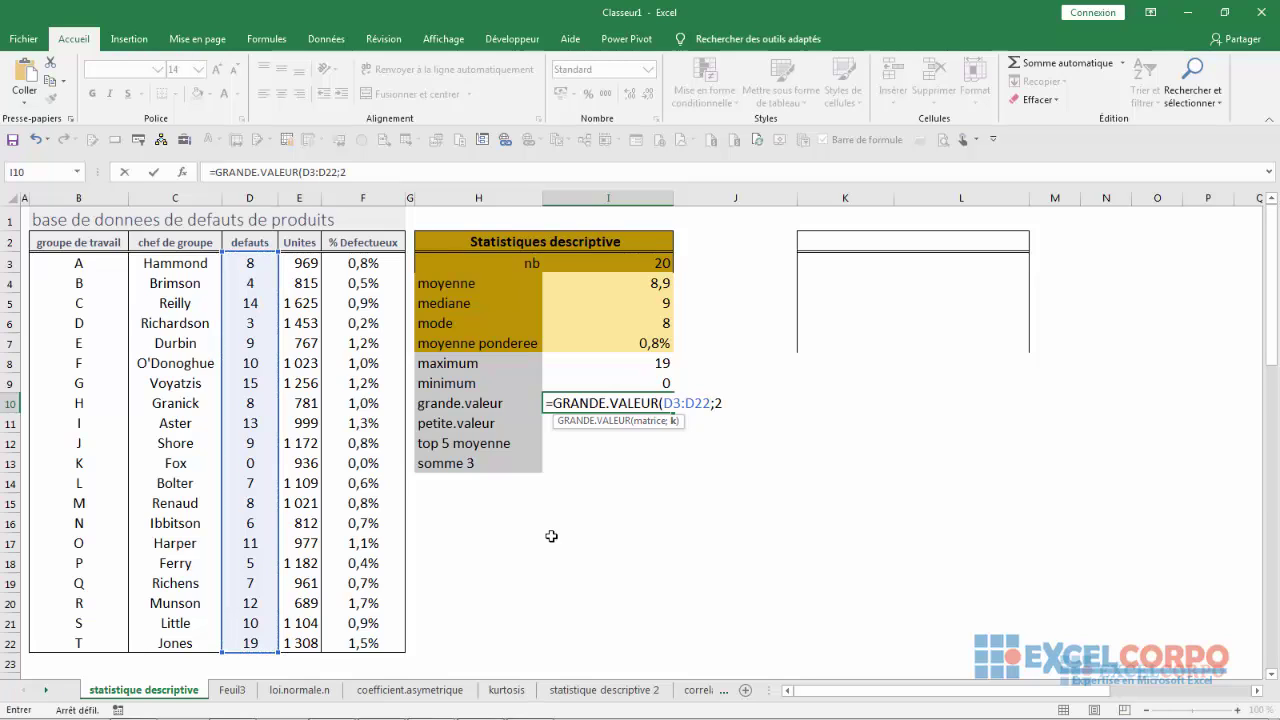
type("2)")
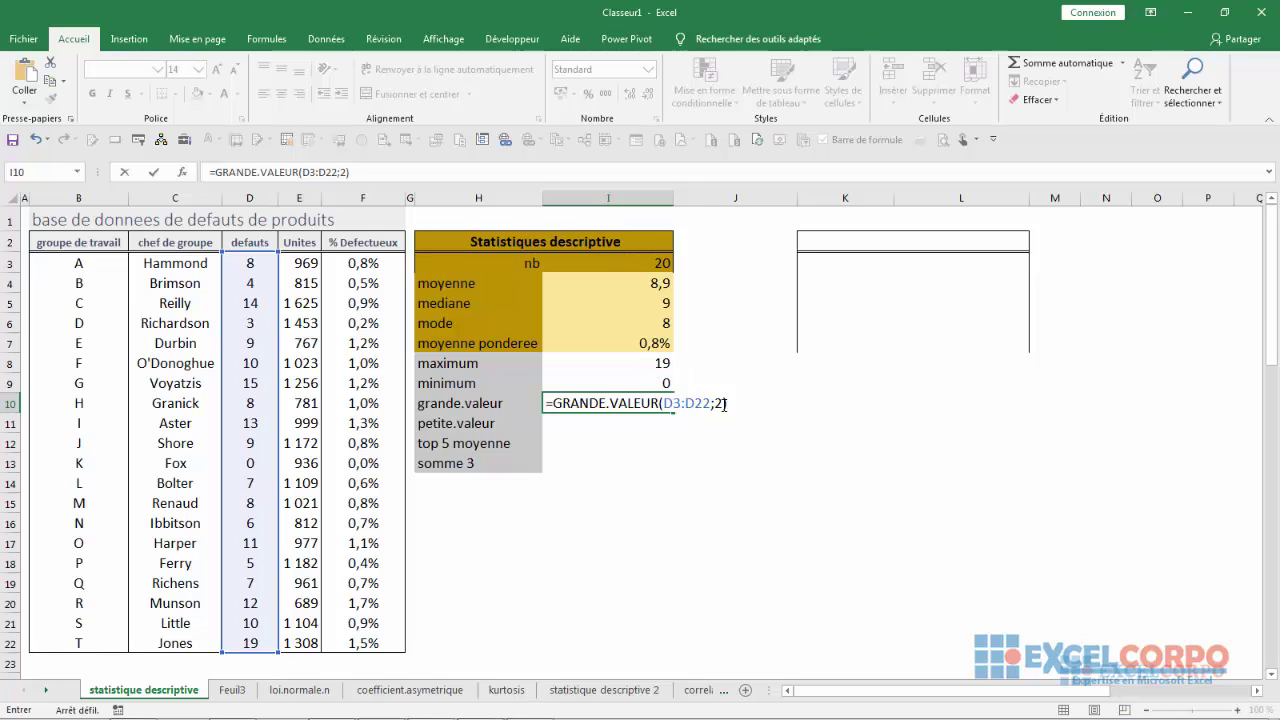
key("Return")
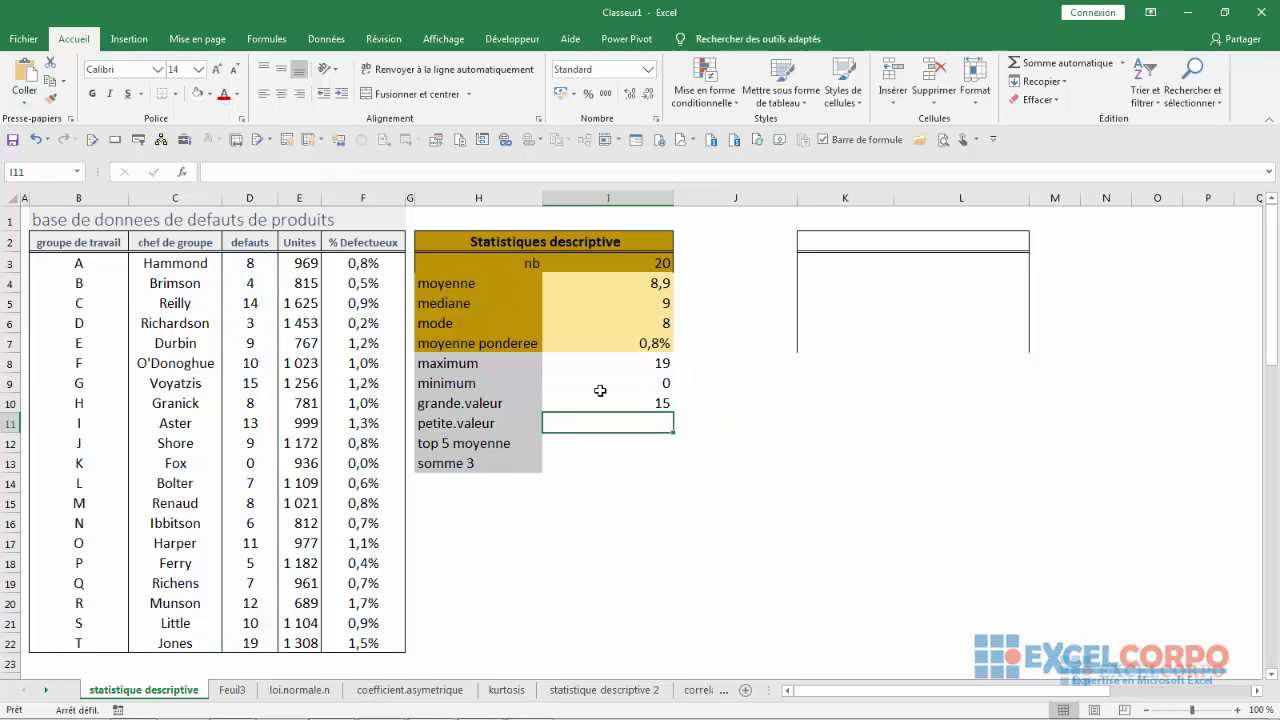
left_click(658, 403)
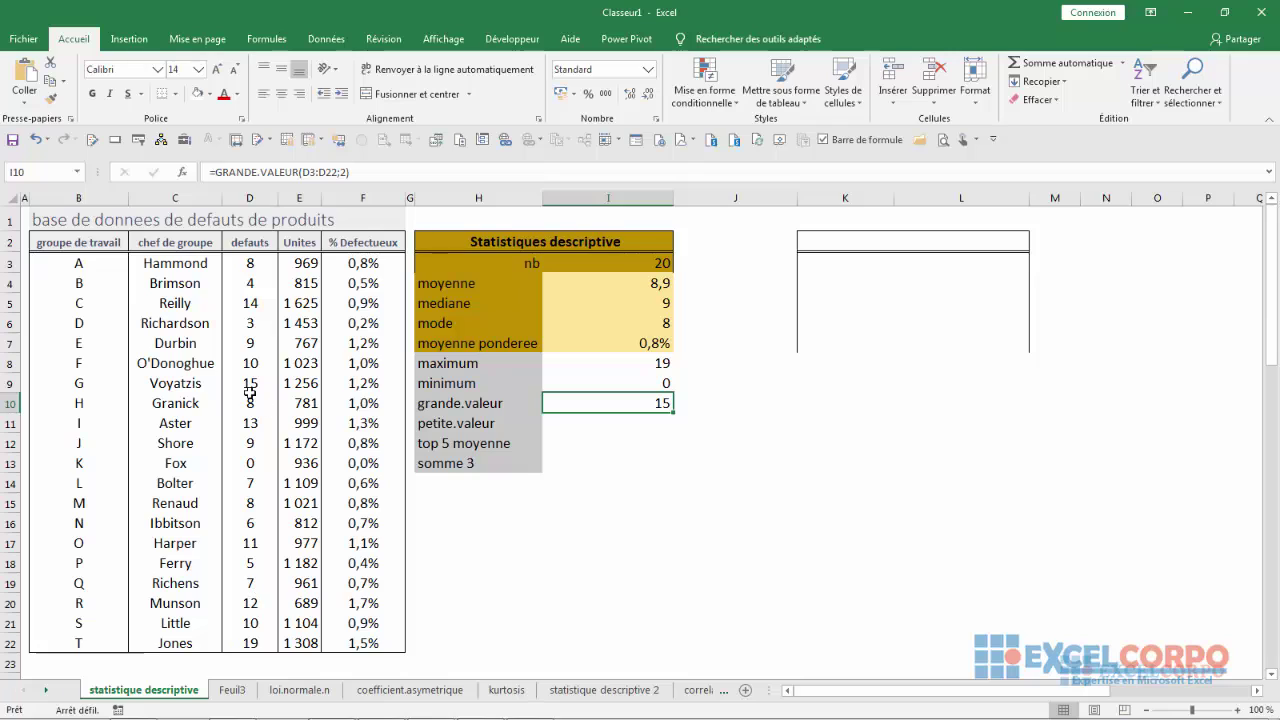
Find PETITE.VALEUR among the statistical functions for cell I11 and read its description
left_click(482, 425)
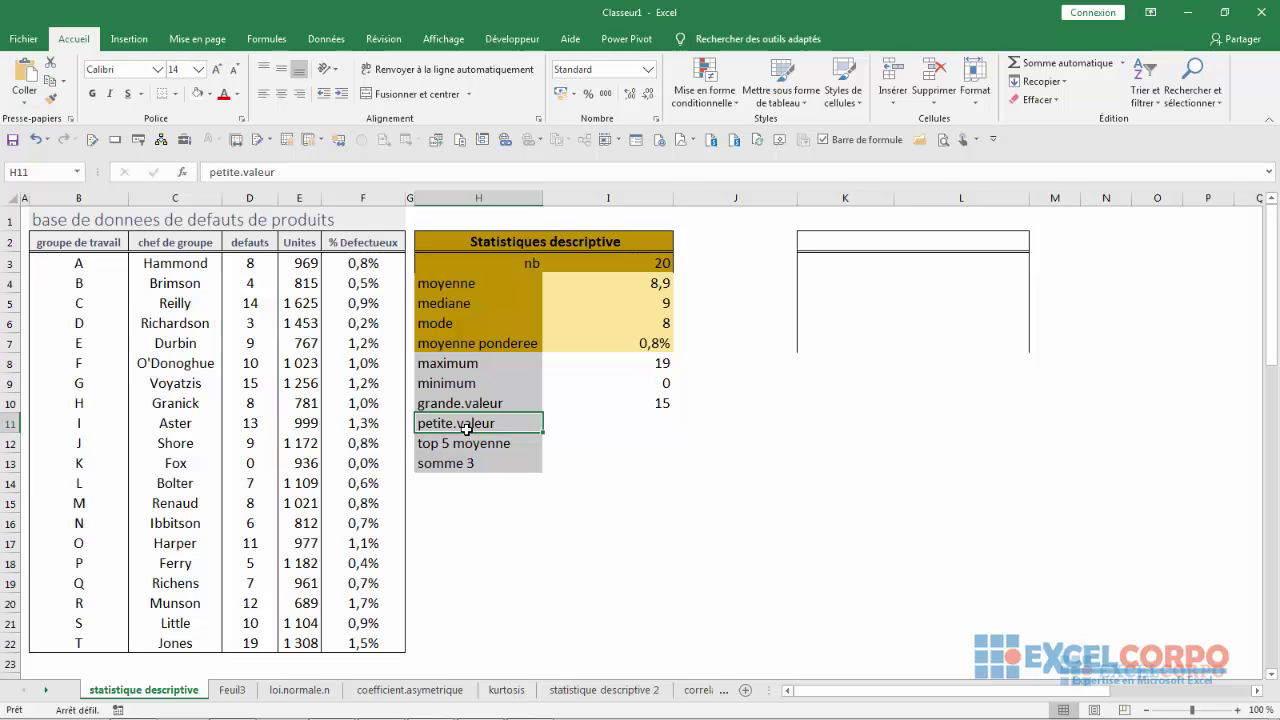
left_click(630, 421)
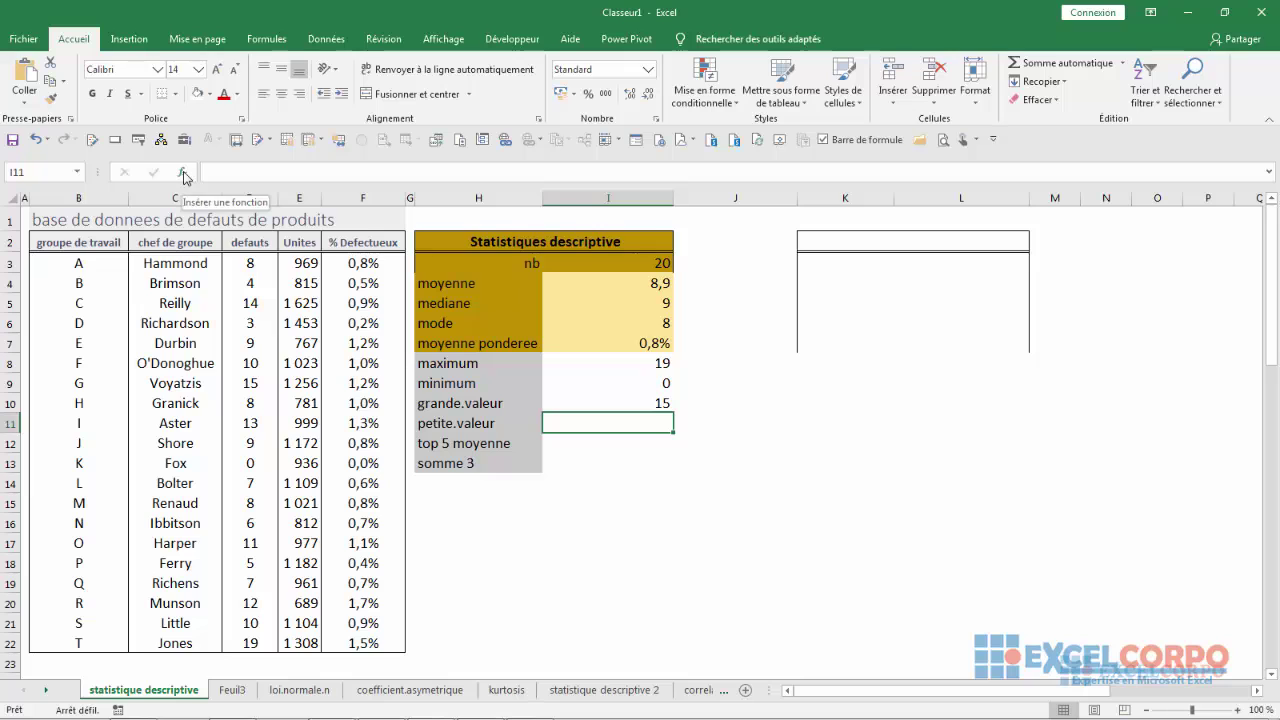
left_click(183, 177)
left_click(825, 318)
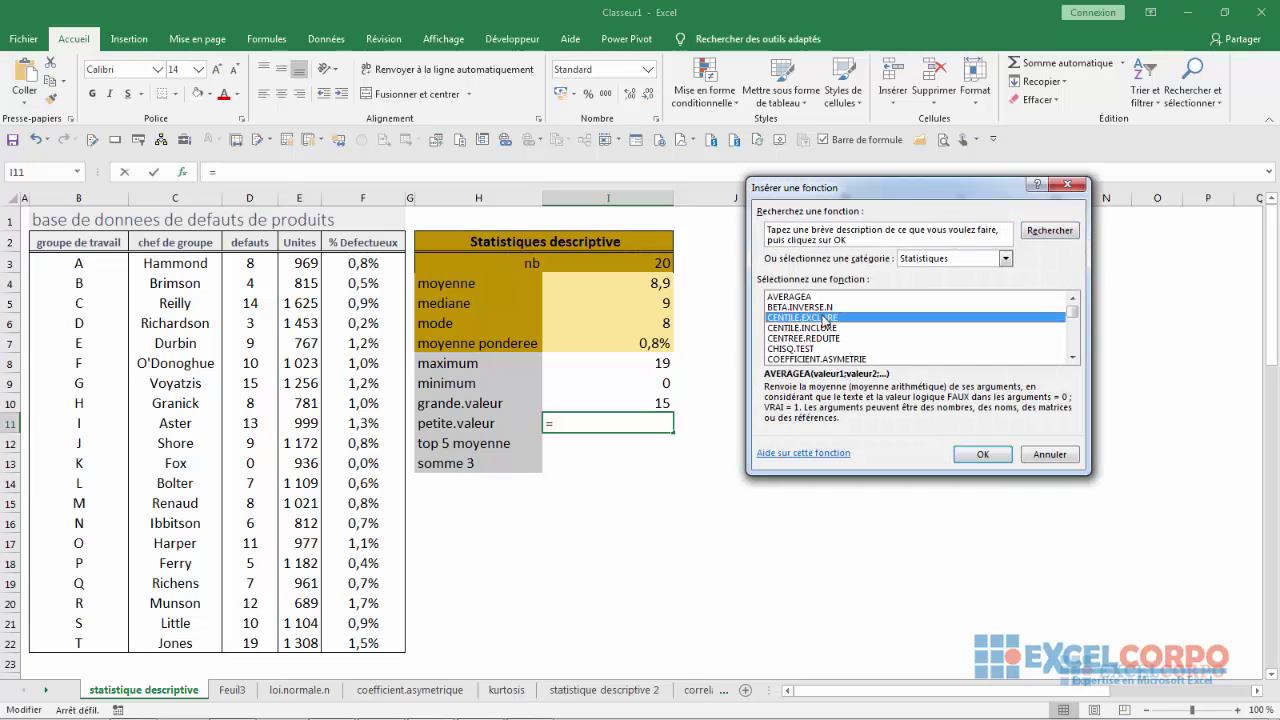
key("p")
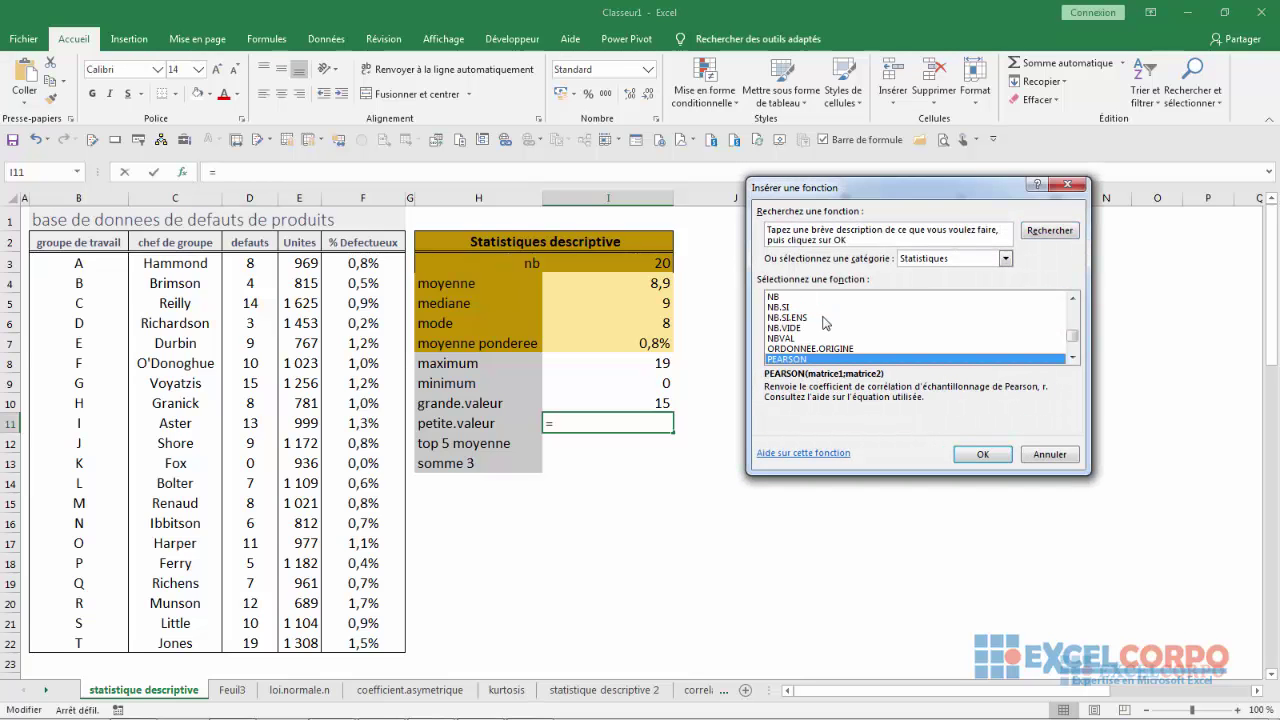
key("Down")
key("Down")
key("Down")
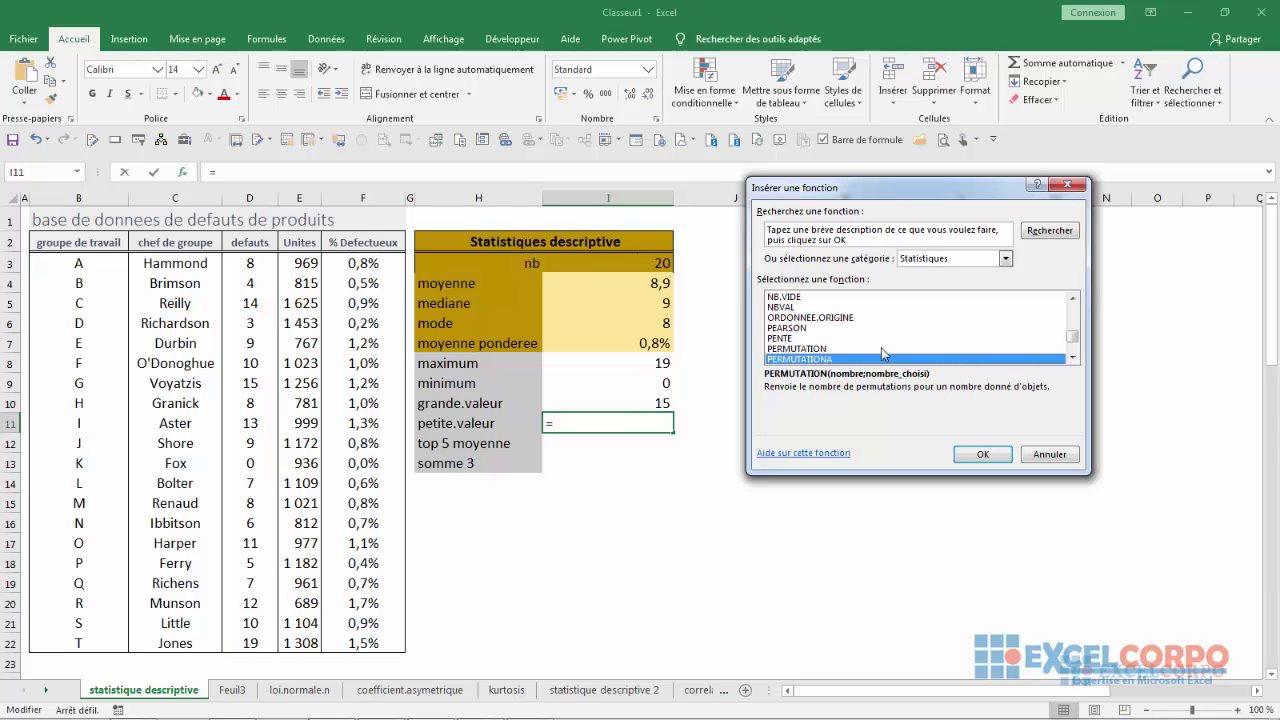
key("Down")
key("Down")
left_click(881, 348)
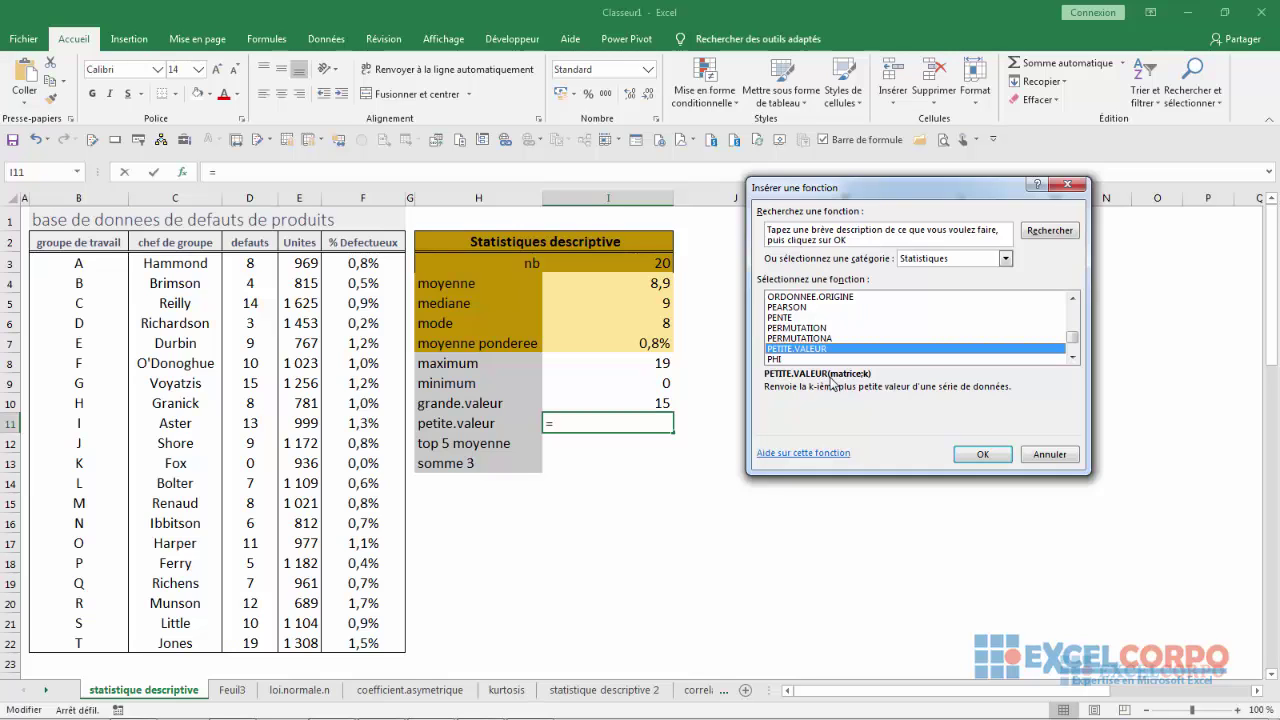
Read the Matrice and K argument descriptions of PETITE.VALEUR, dismissing the Windows color scheme prompt, then discard the trial function
left_click(990, 455)
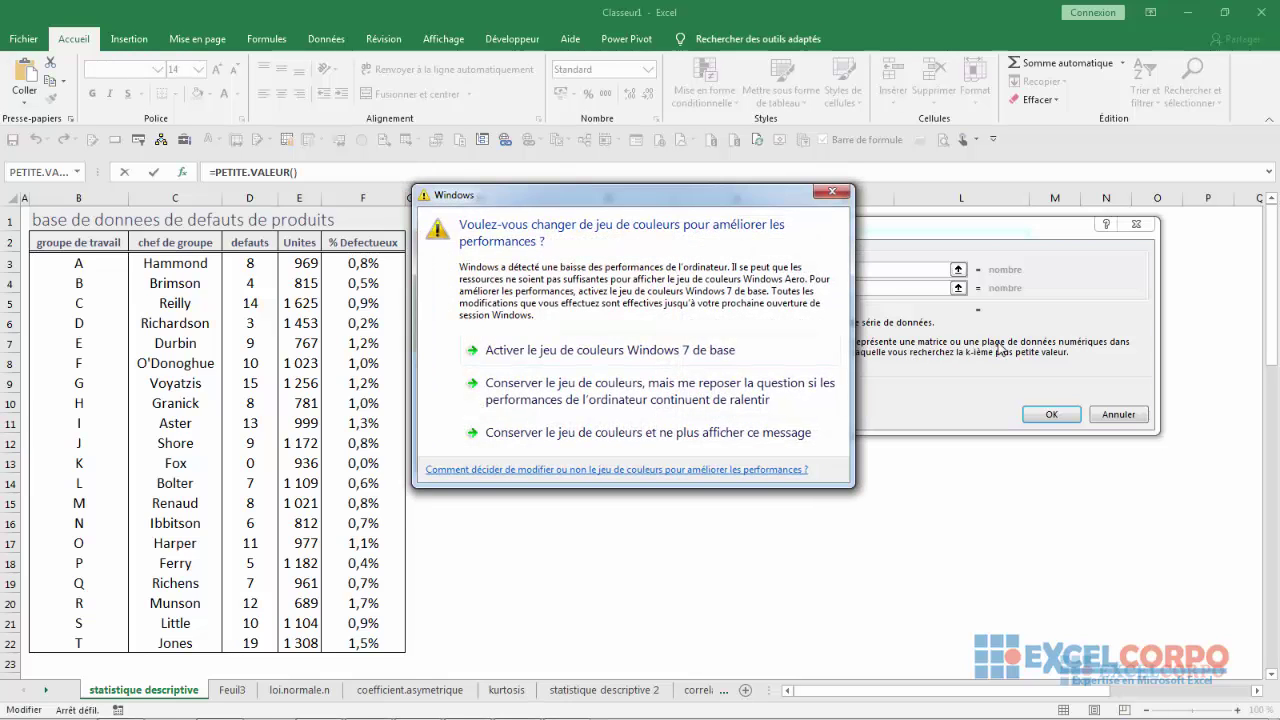
left_click(832, 192)
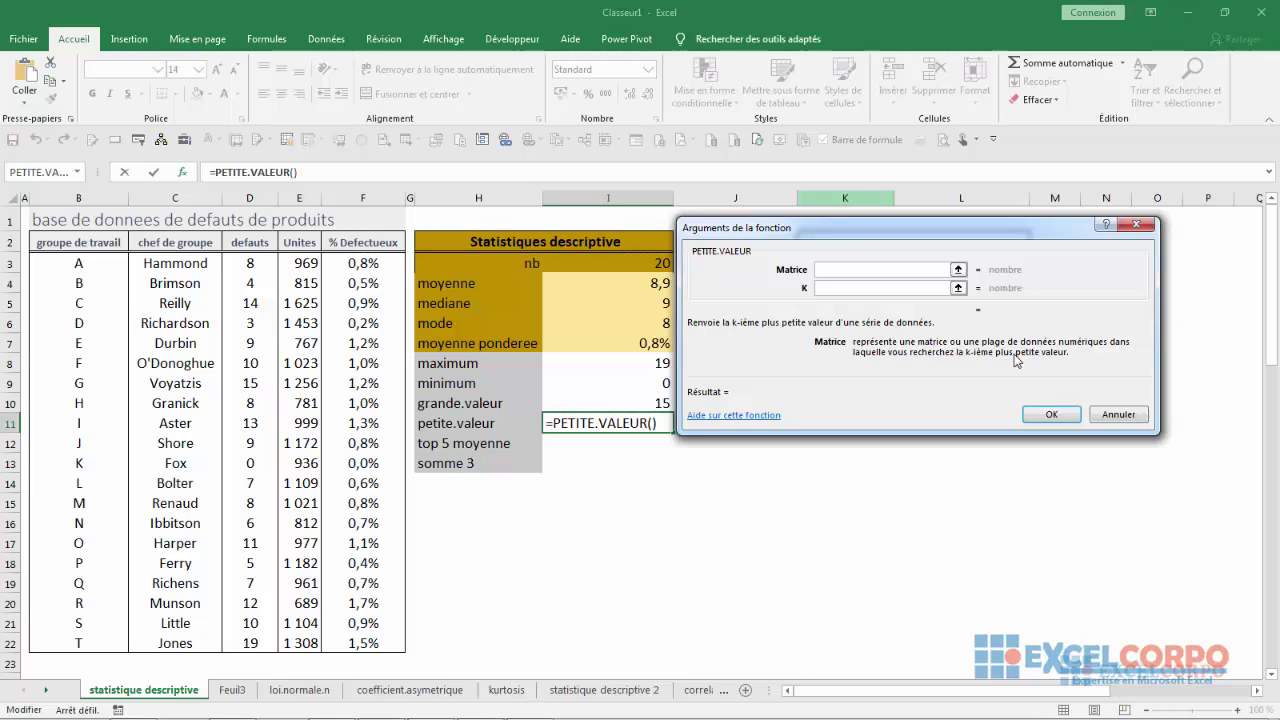
left_click(853, 289)
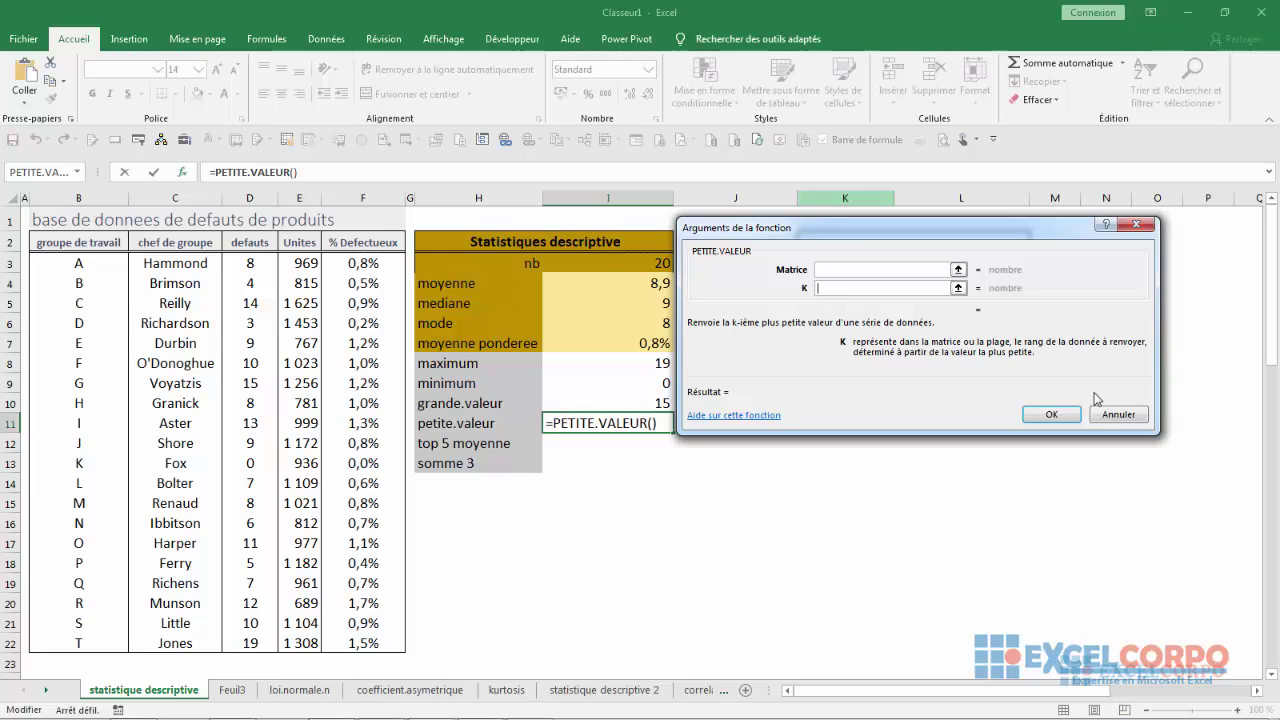
left_click(1136, 224)
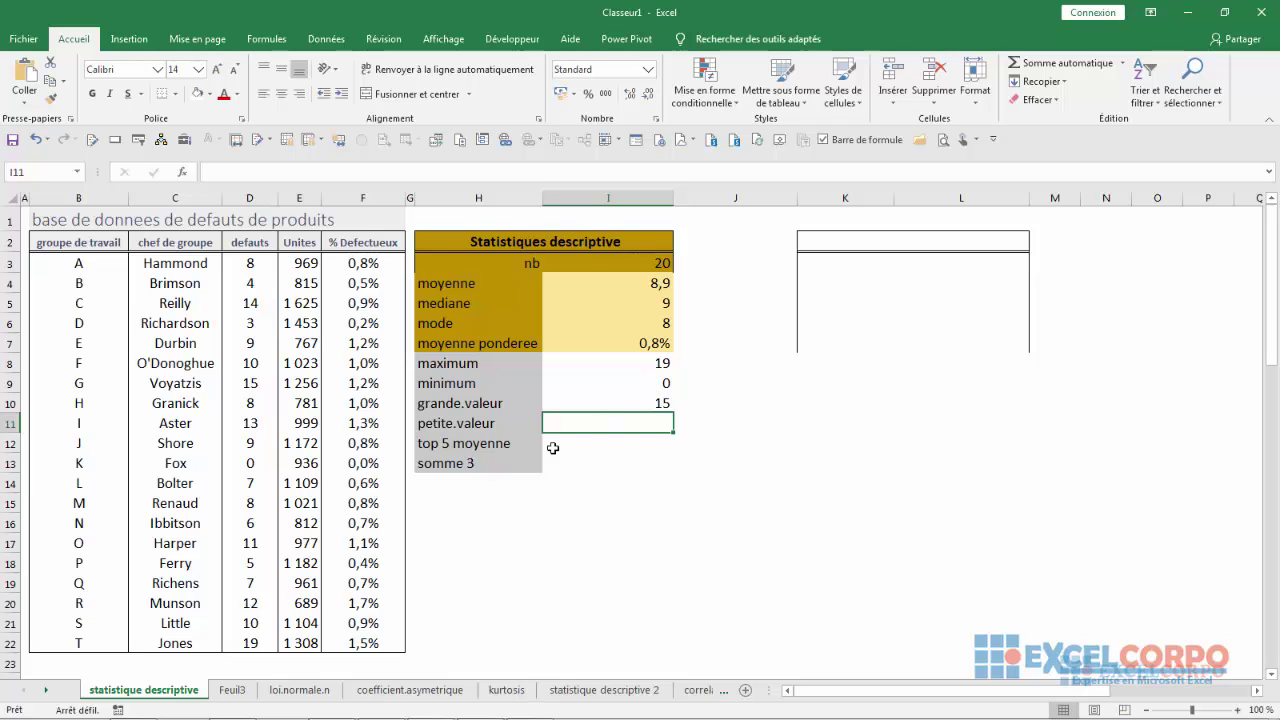
Enter the formula =PETITE.VALEUR(D3:D22;3) in cell I11 to get the third-smallest defauts value
type("=")
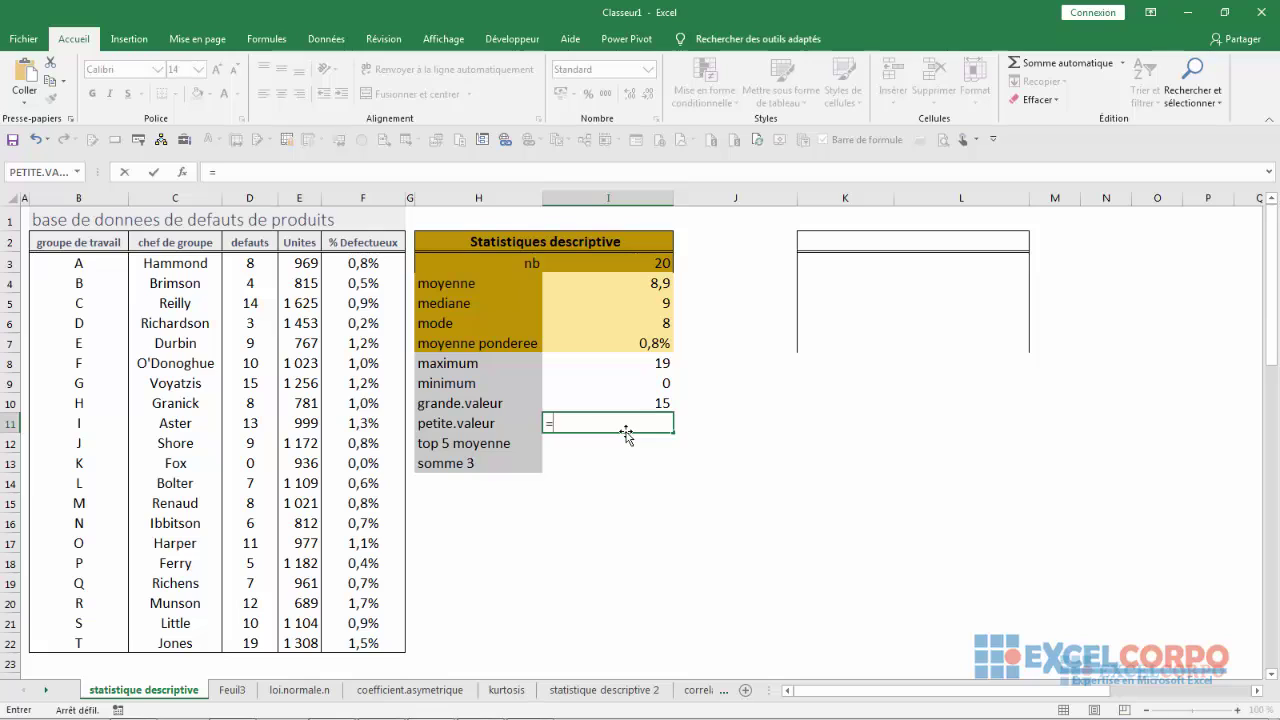
type("pe")
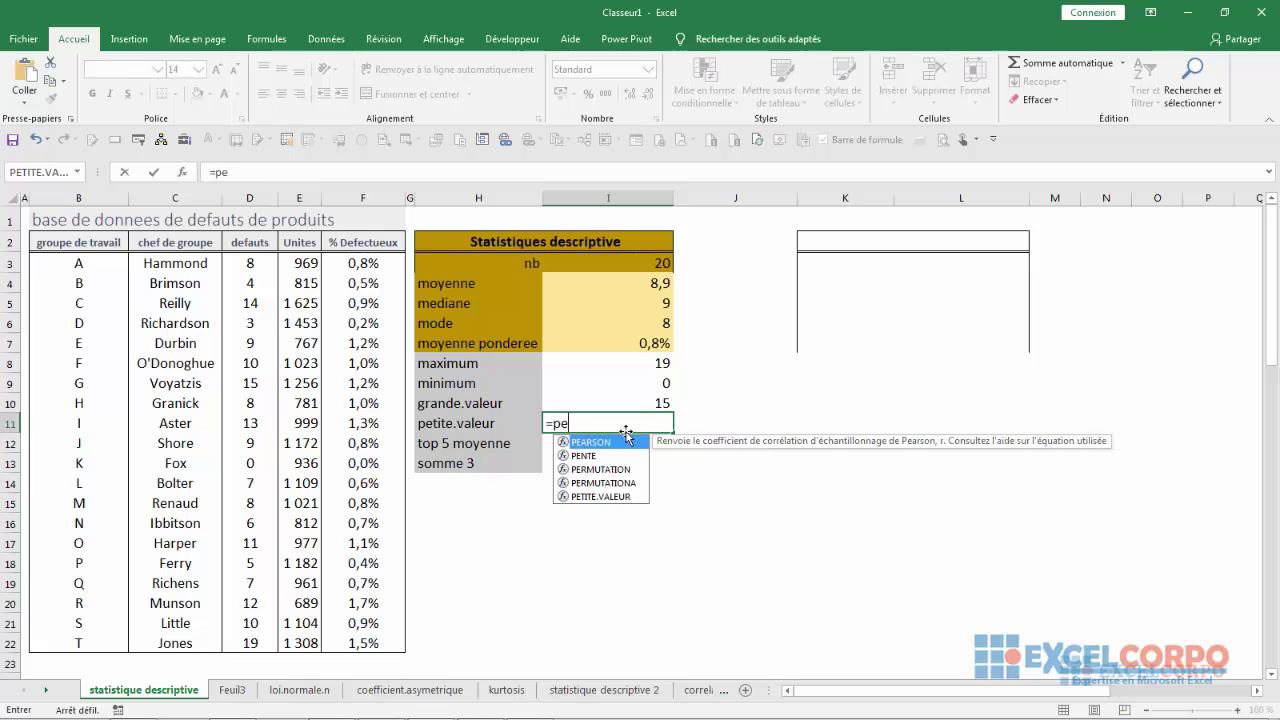
double_click(594, 497)
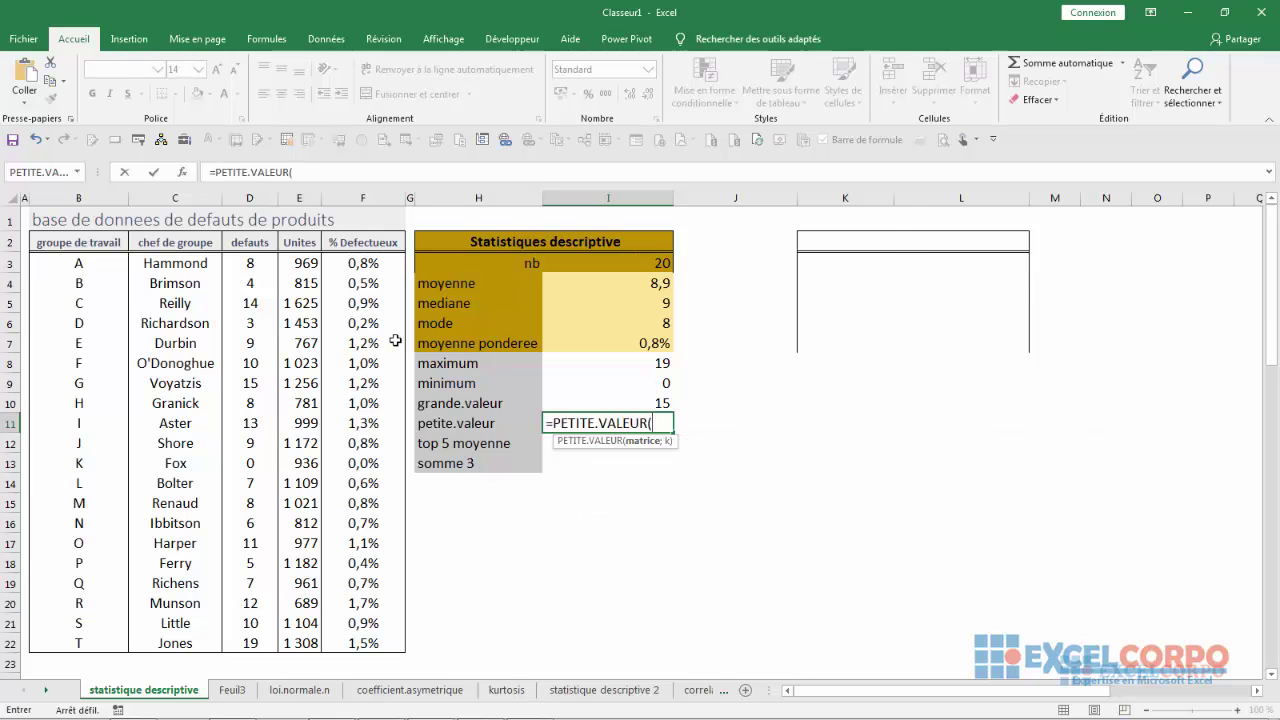
left_click_drag(250, 263, 258, 644)
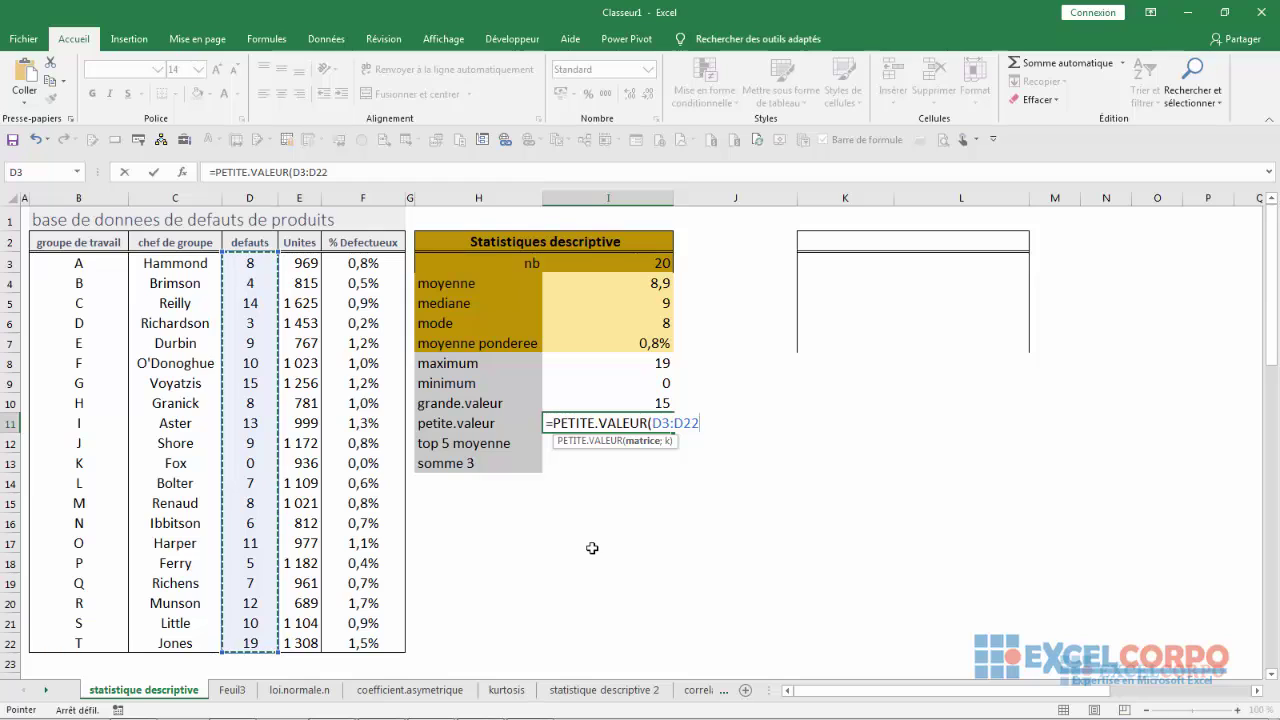
type(";")
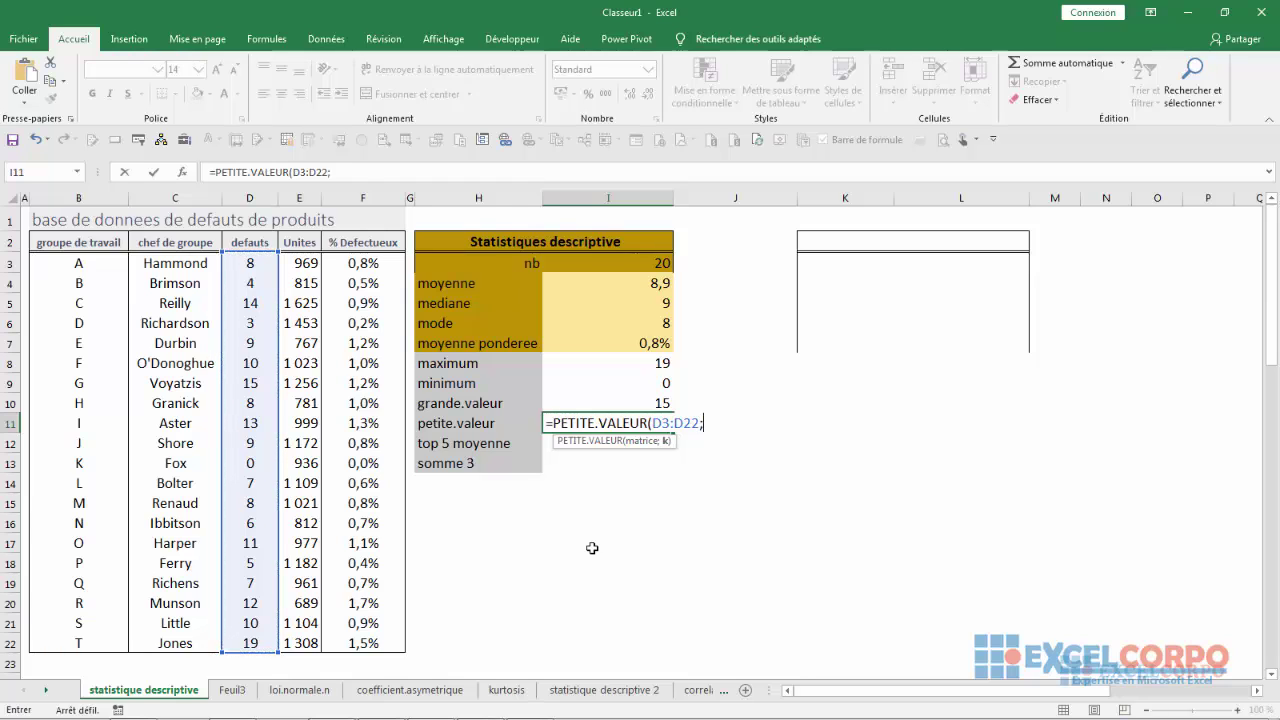
type("3)")
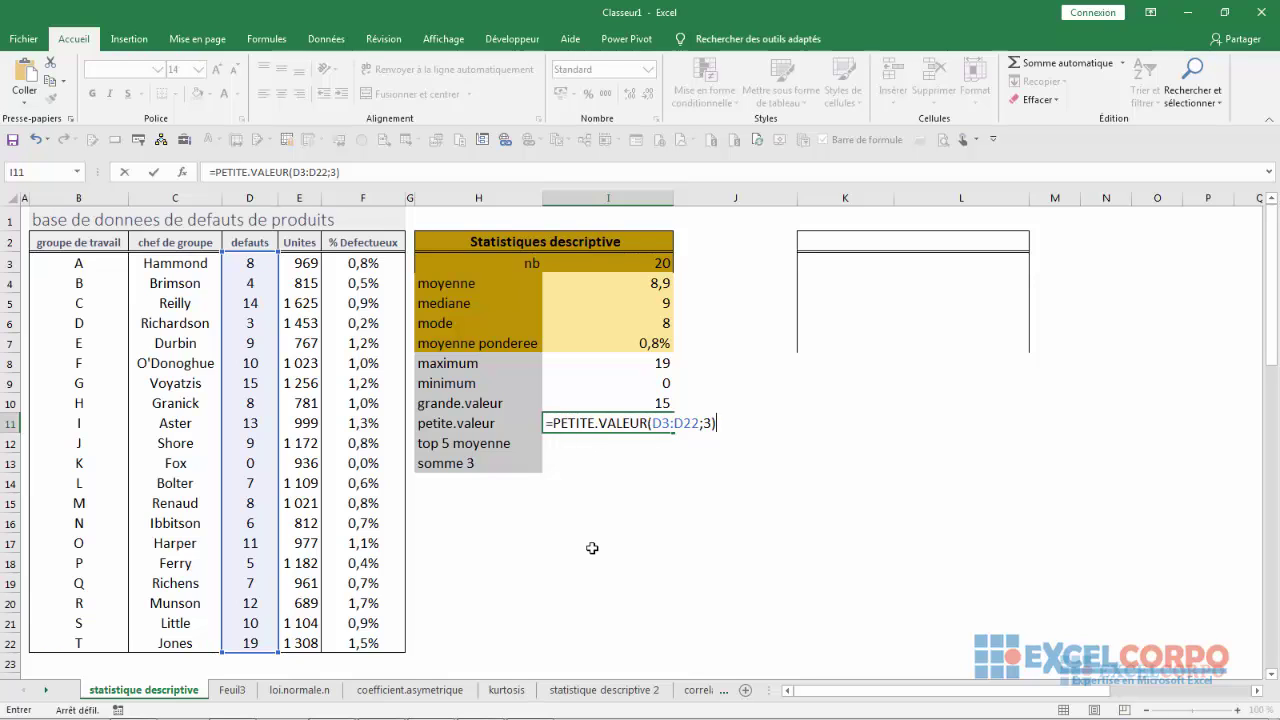
key("Return")
left_click(647, 426)
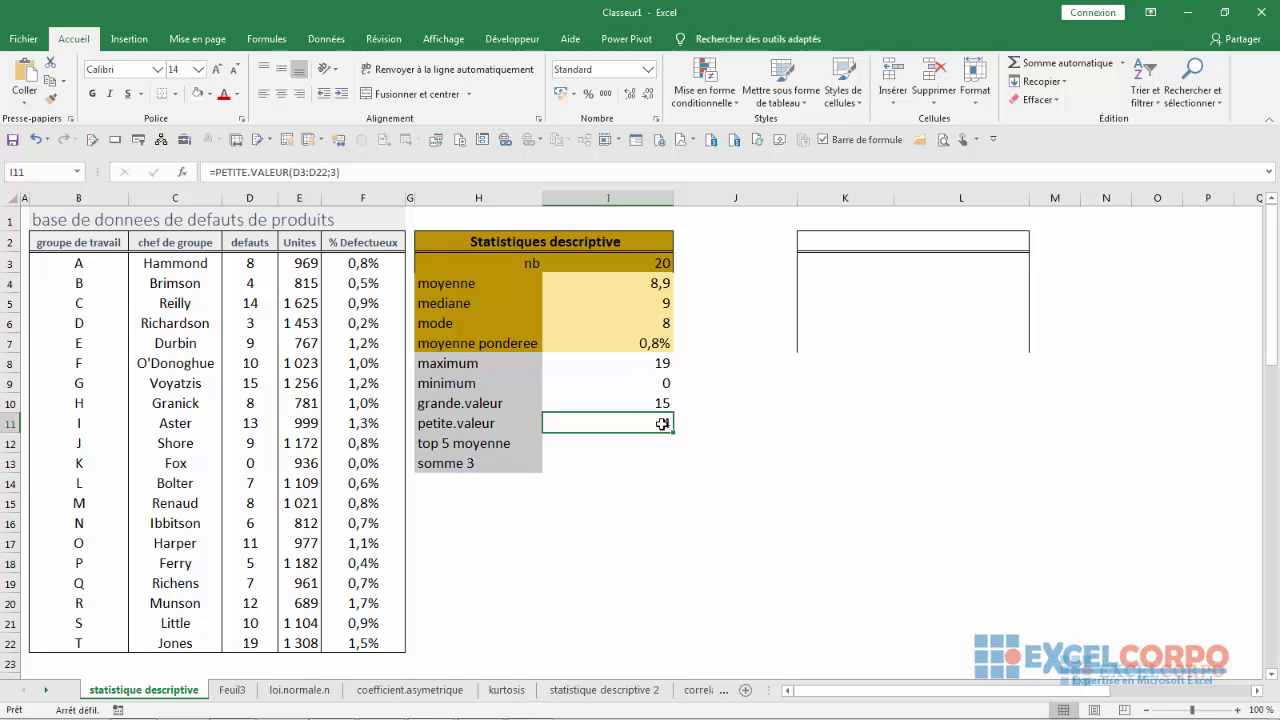
Start a placeholder formula in cell I12 with =fonction(GRANDE.VALEUR(, dismissing the Windows color scheme prompt
left_click(571, 441)
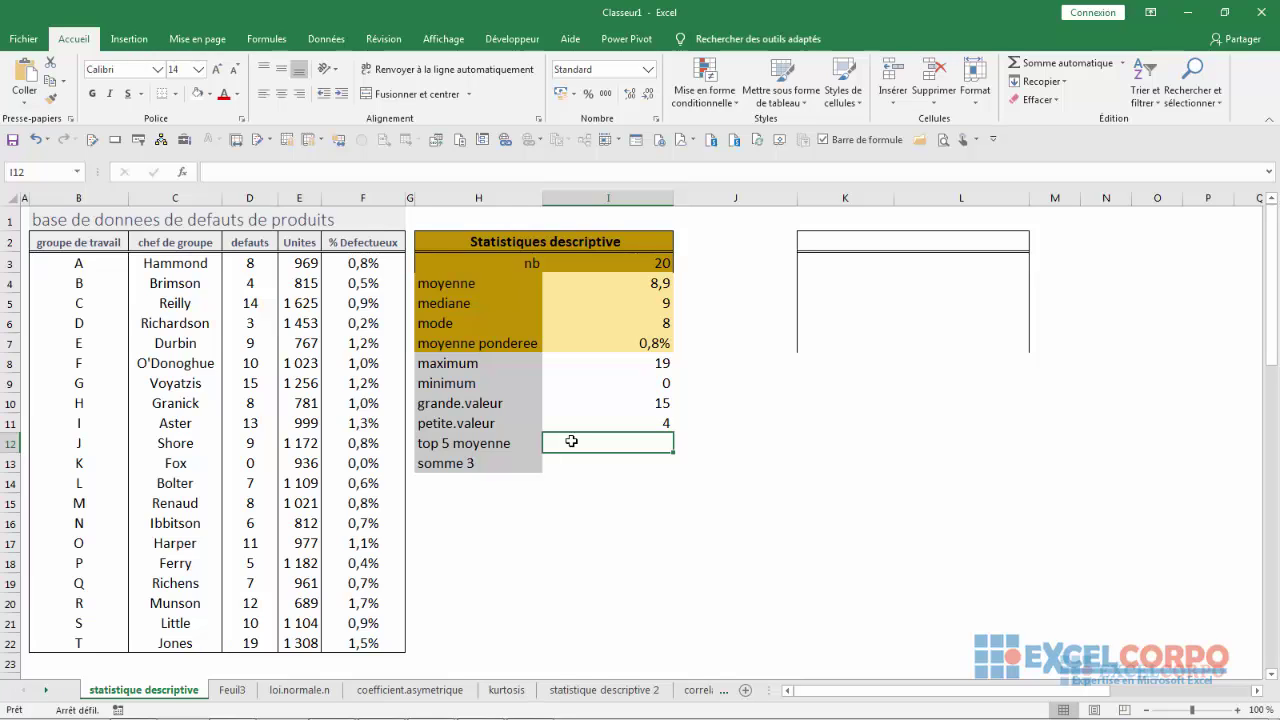
type("=d")
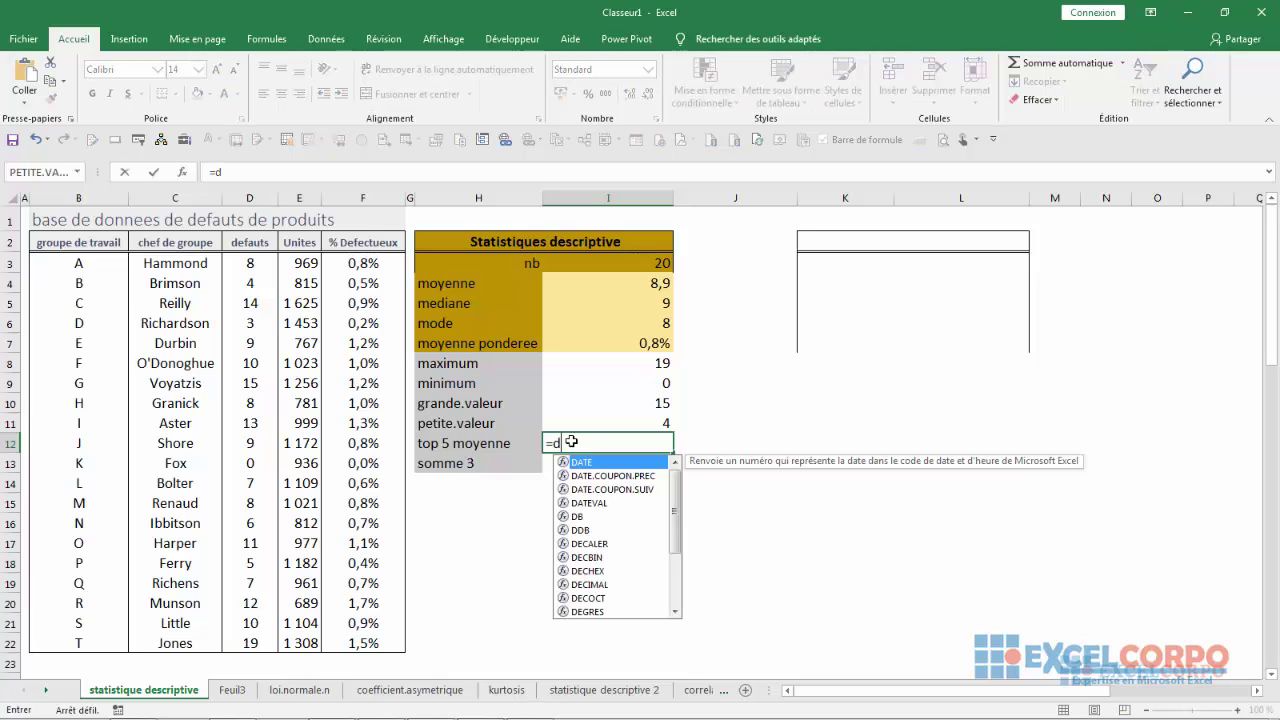
key("BackSpace")
type("f")
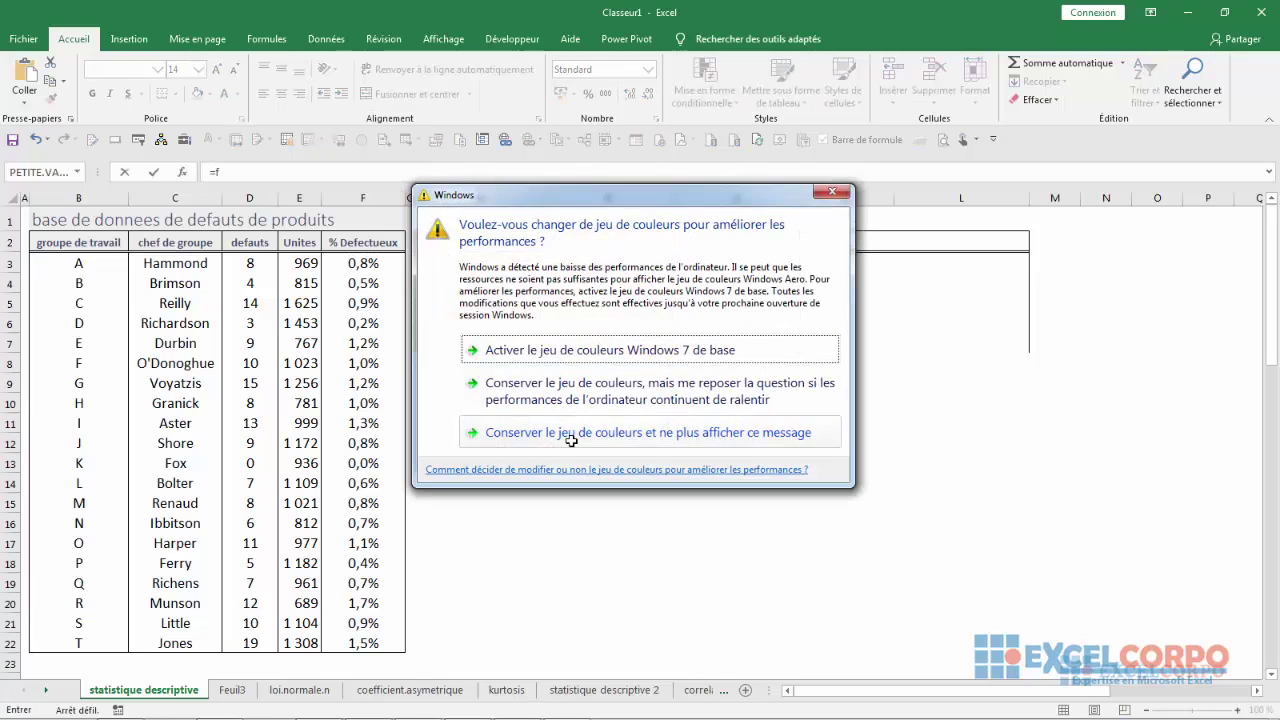
left_click(571, 440)
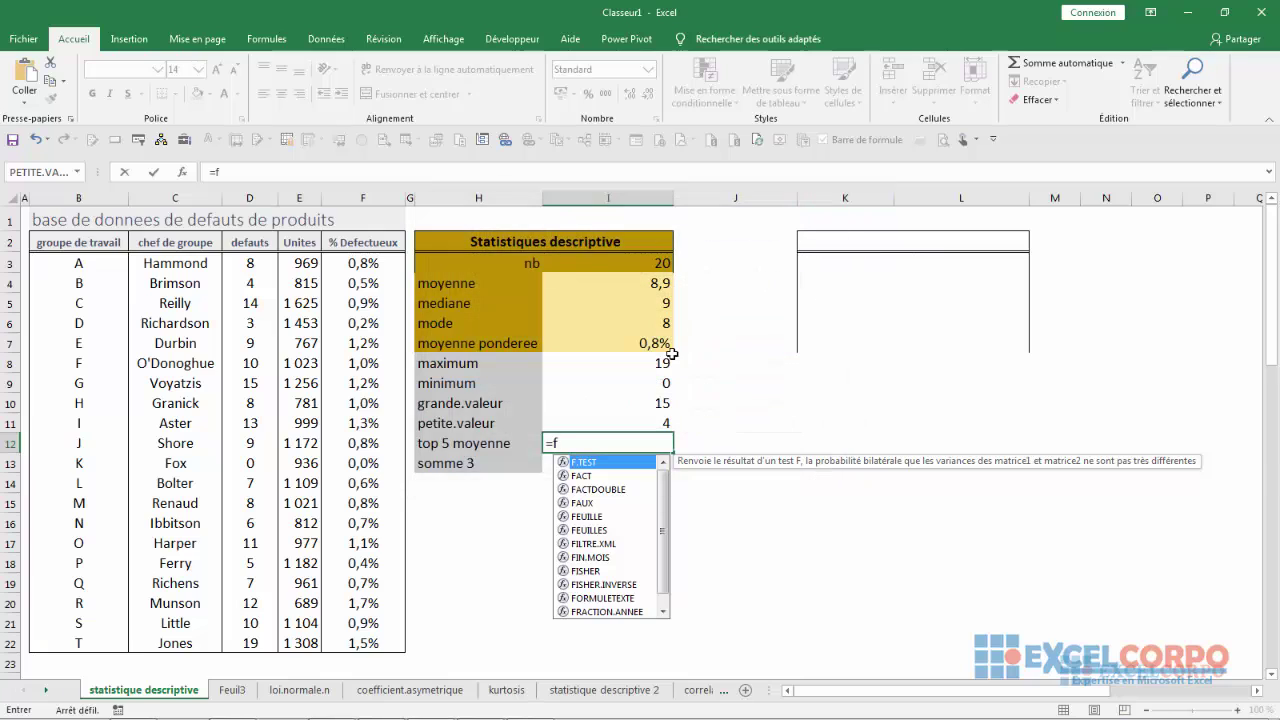
type("onct")
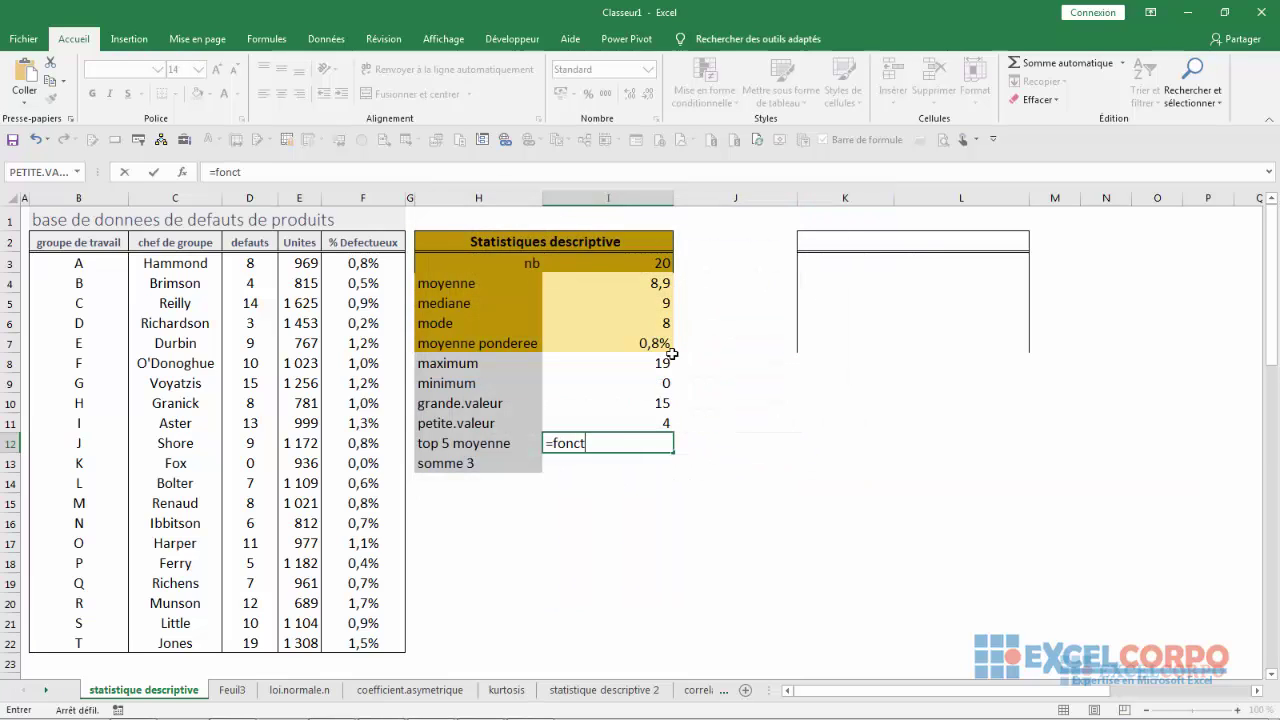
type("ion(gra")
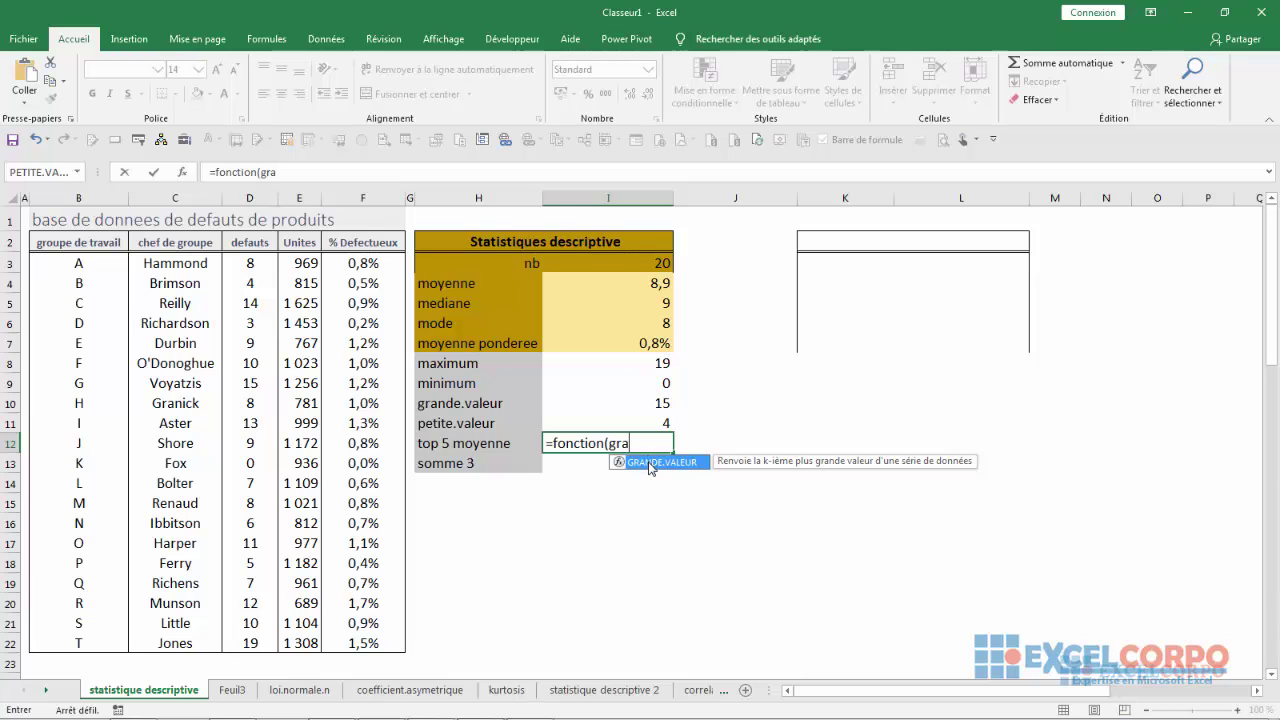
double_click(651, 464)
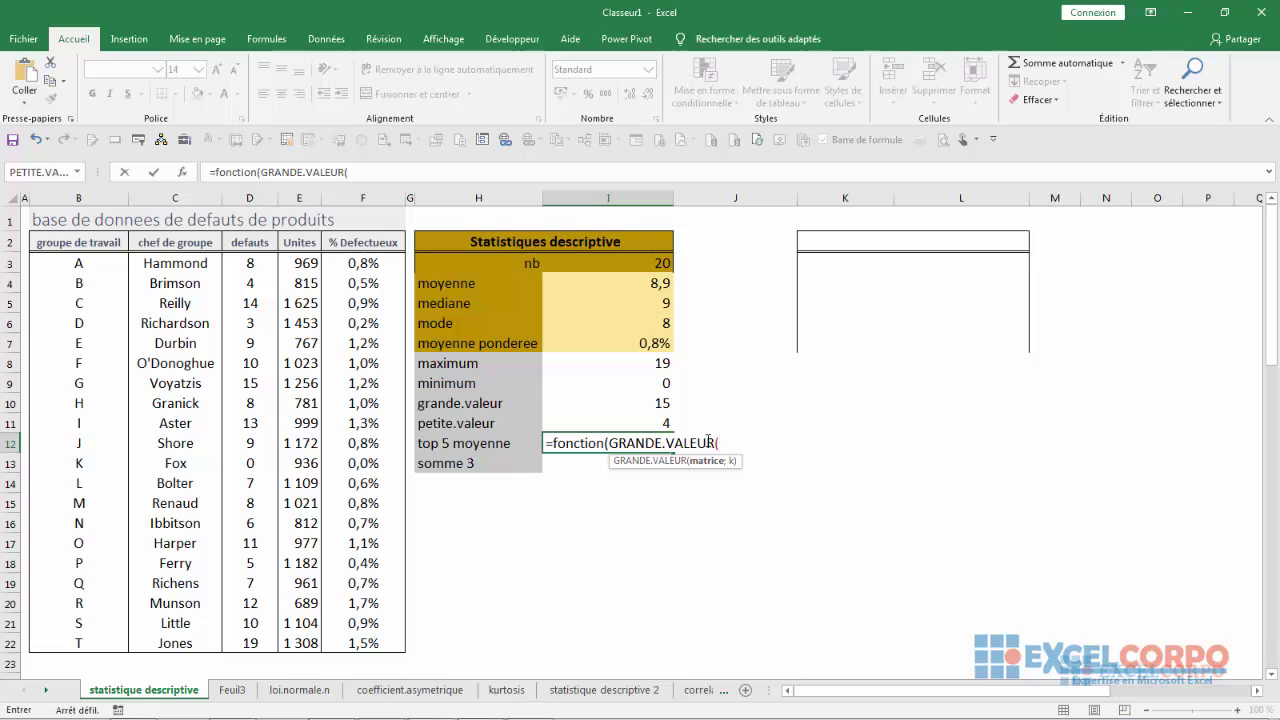
Complete the placeholder formula in I12 with the generic arguments plage;{1.2.3....} and close both functions
type("pla")
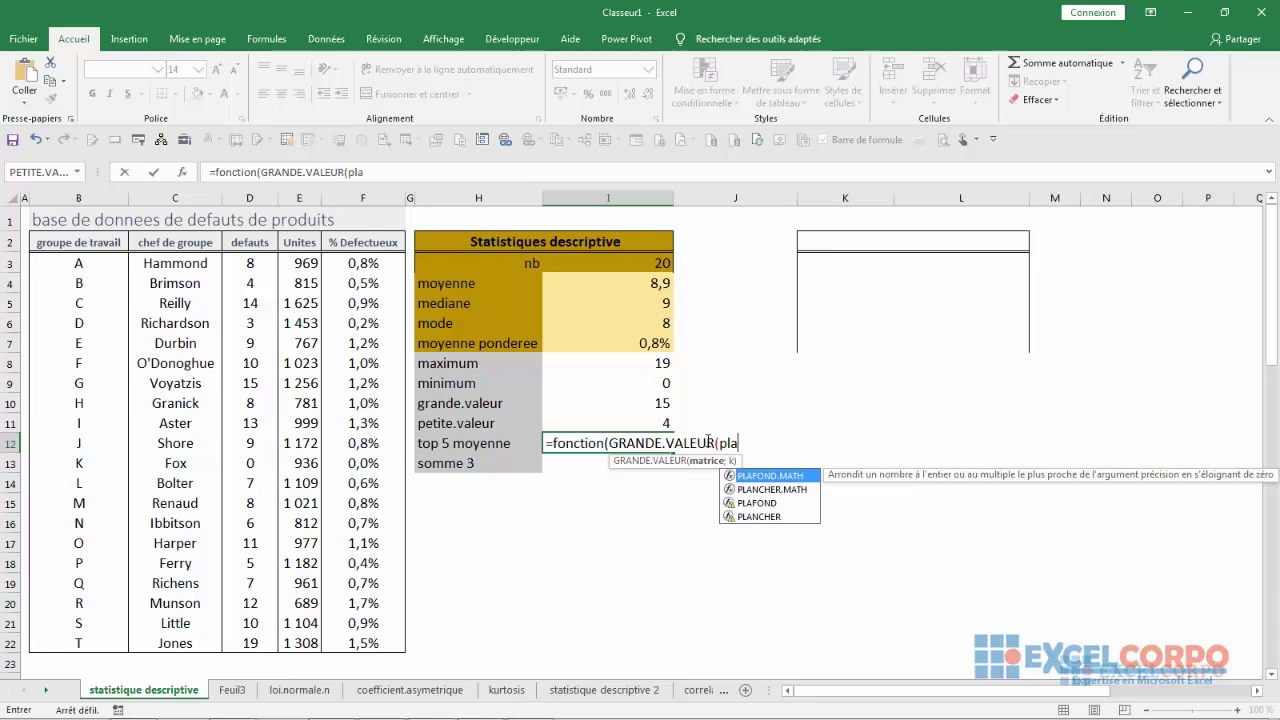
type("ge;")
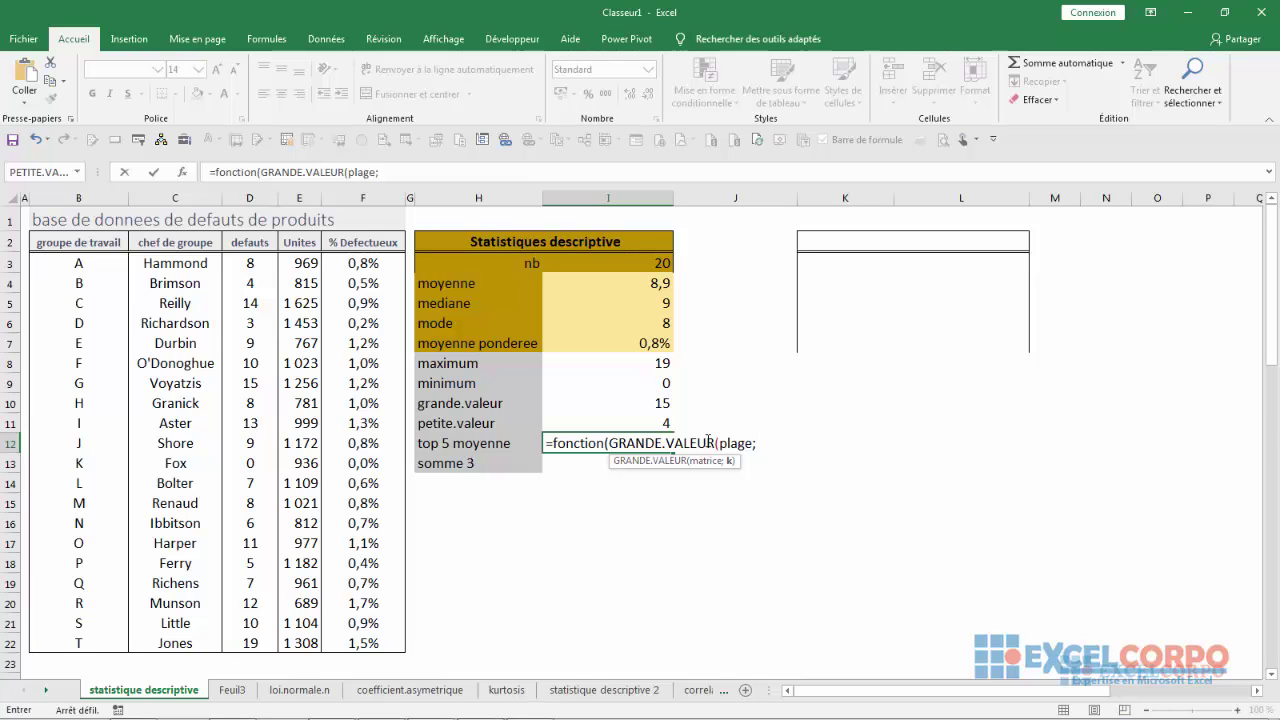
type("{")
type("1.2.3")
type("....}))")
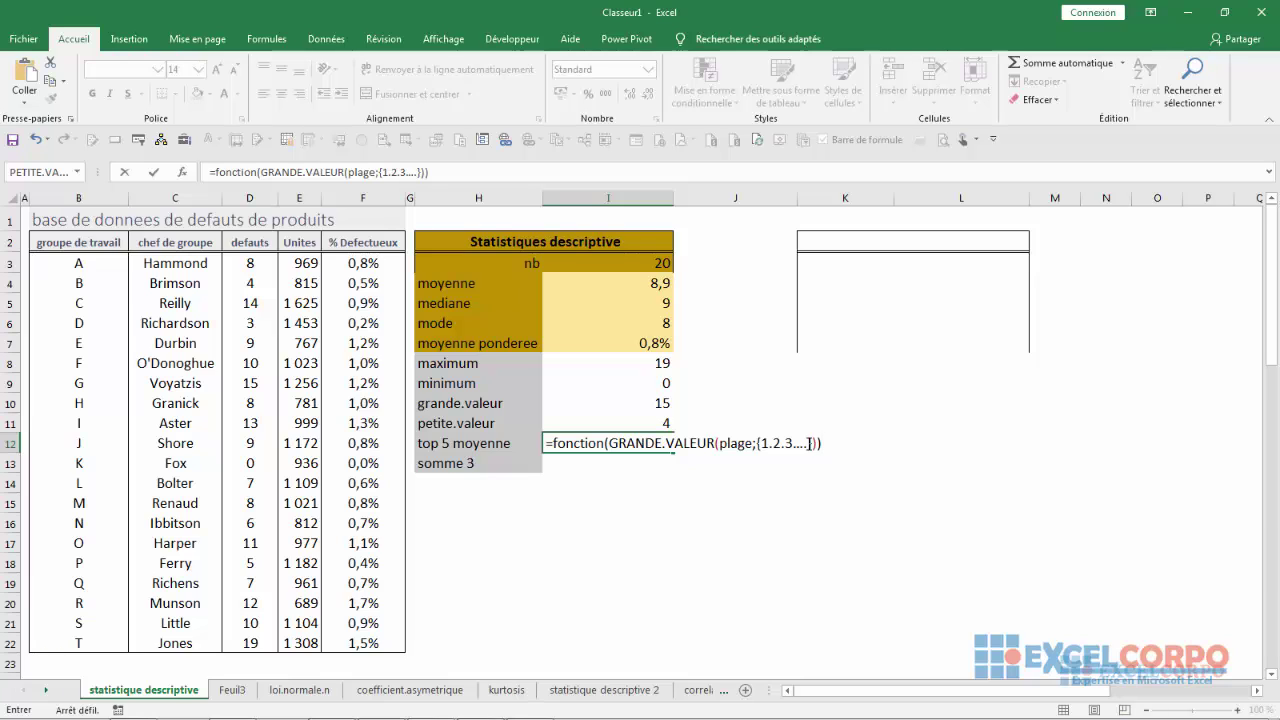
Replace the placeholder word fonction in the I12 formula with the MOYENNE function
left_click(604, 444)
key("BackSpace")
key("BackSpace")
key("BackSpace")
key("BackSpace")
key("BackSpace")
key("BackSpace")
key("BackSpace")
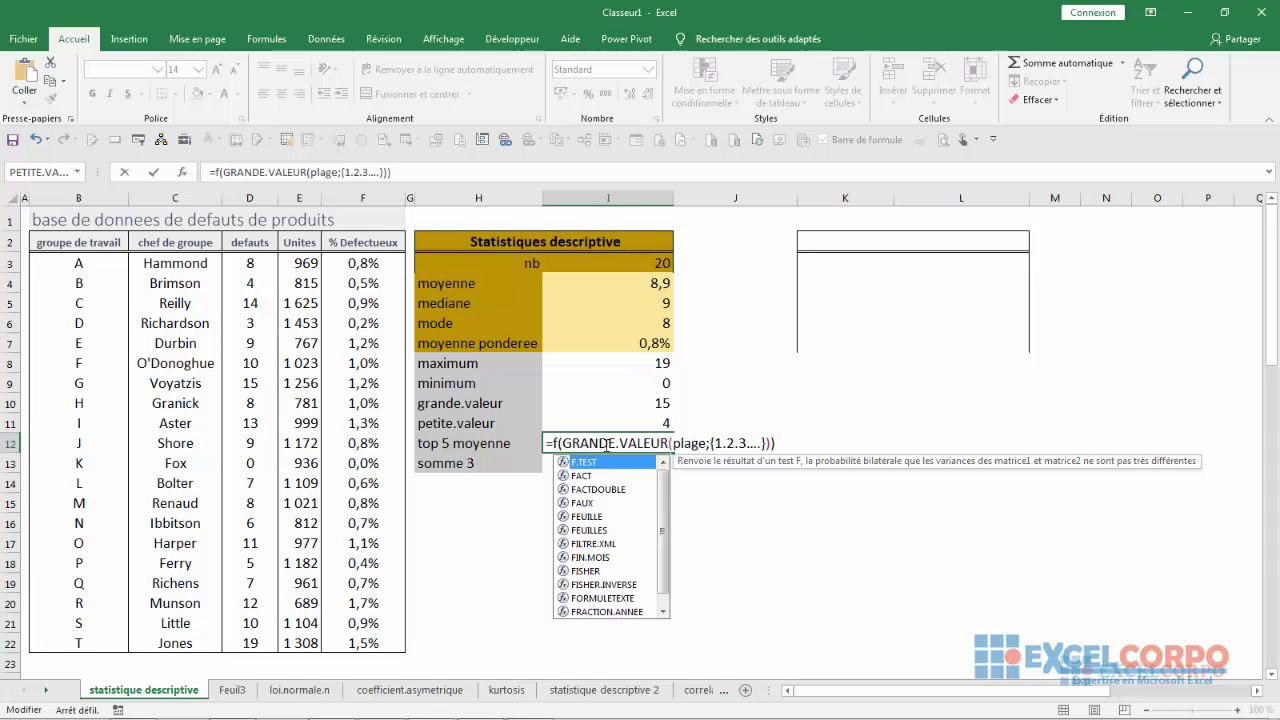
key("BackSpace")
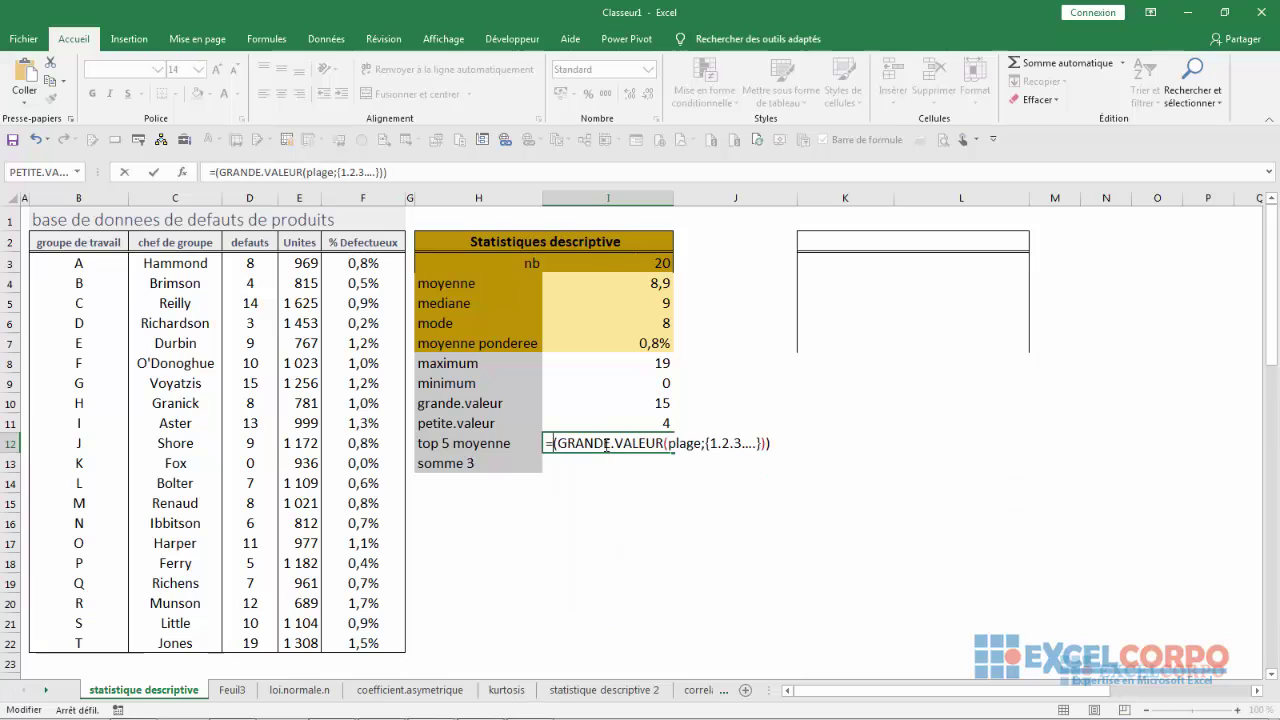
type("mo")
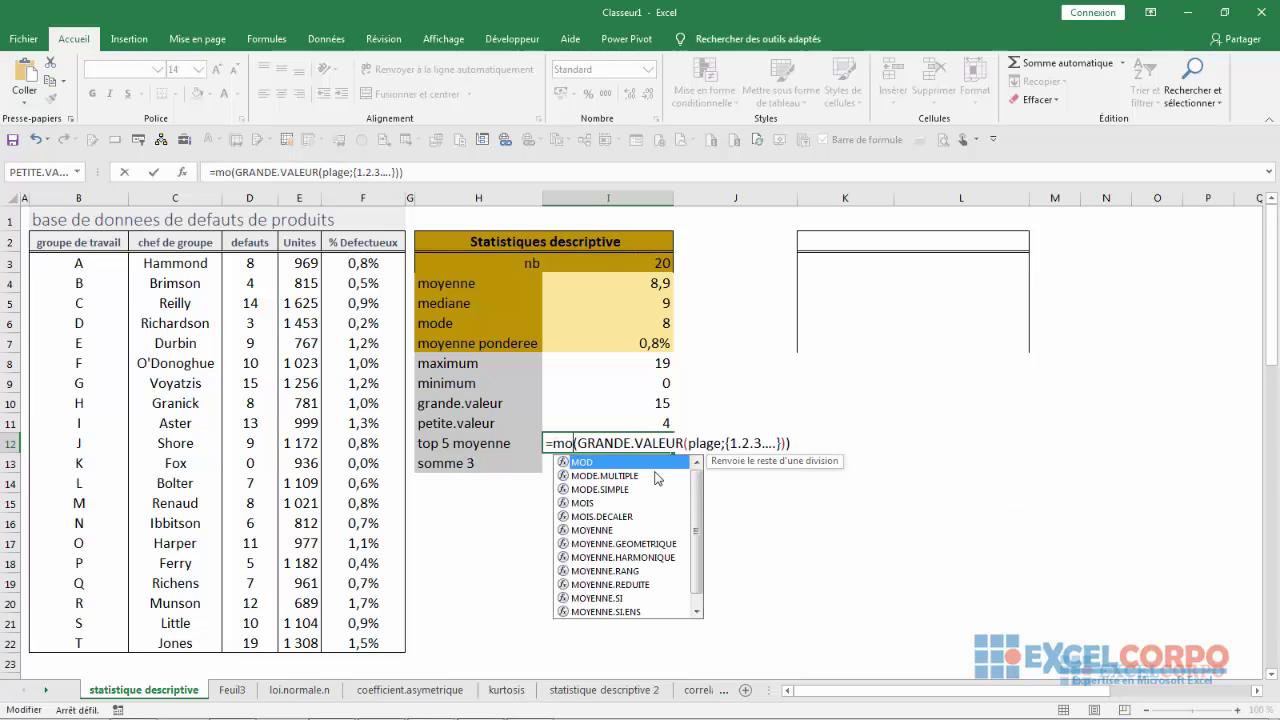
type("ye")
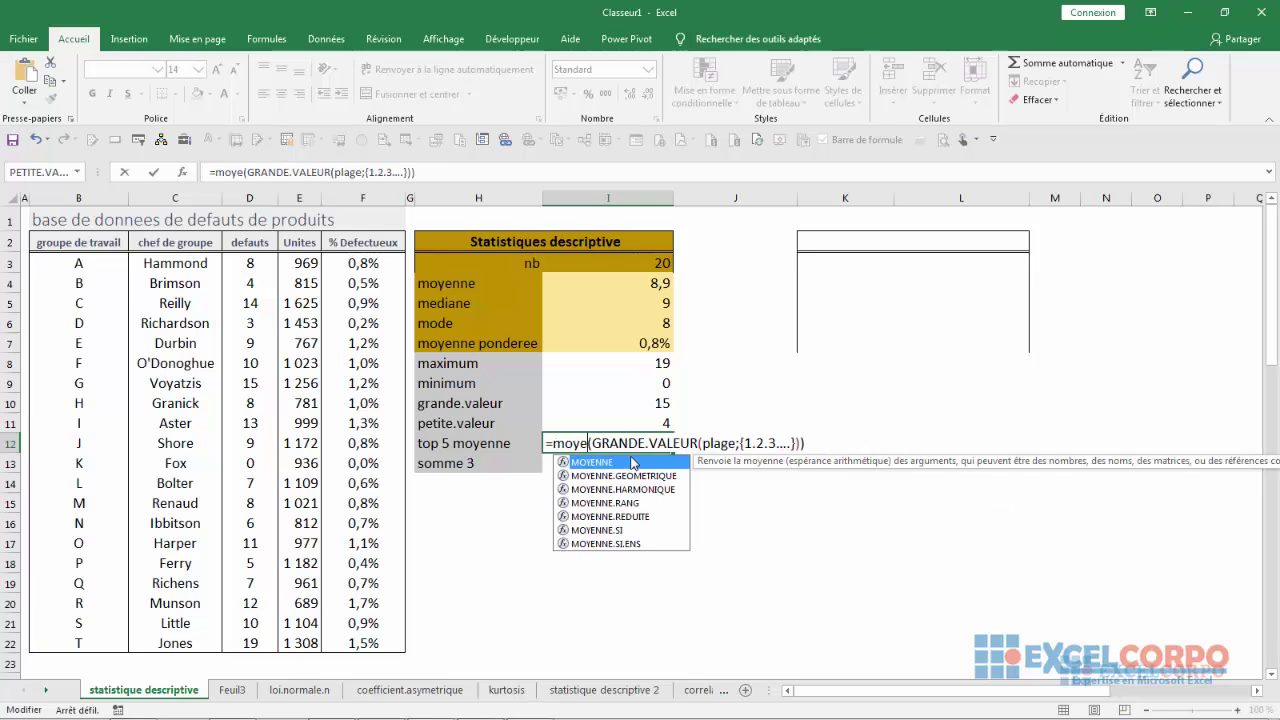
double_click(633, 463)
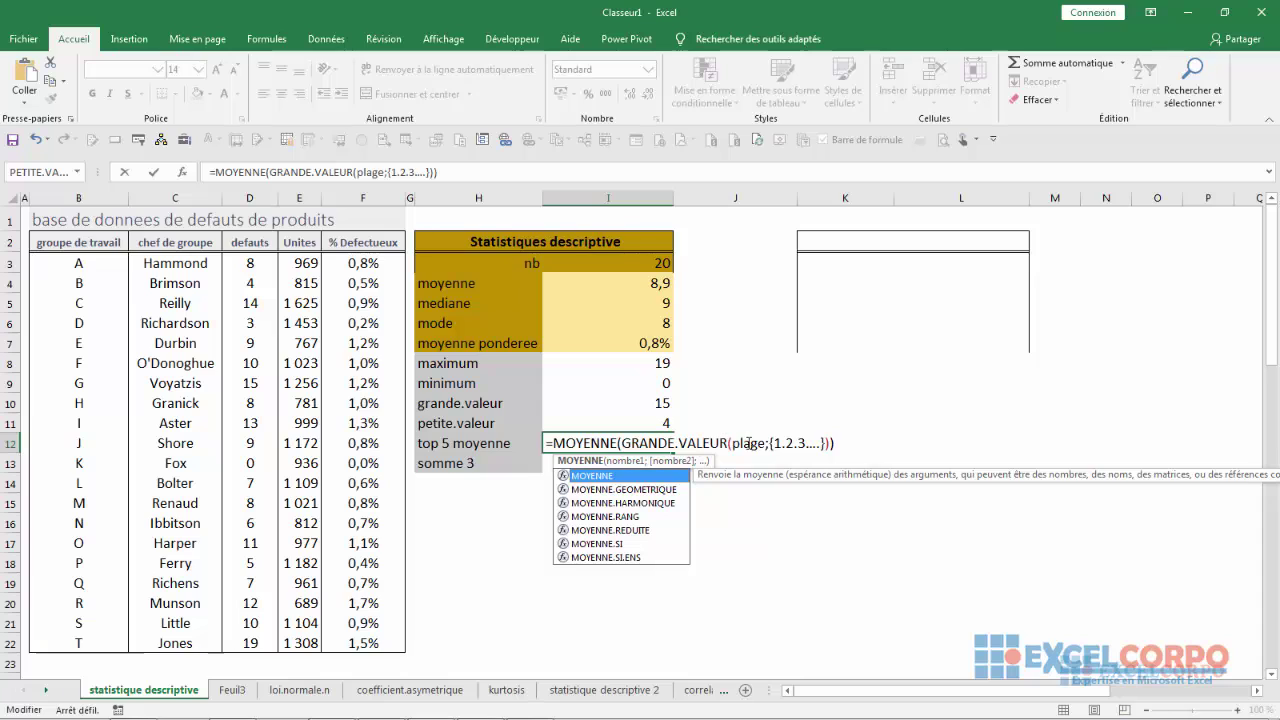
Replace the plage placeholder in the I12 formula with the defauts range D3:D22
left_click(767, 443)
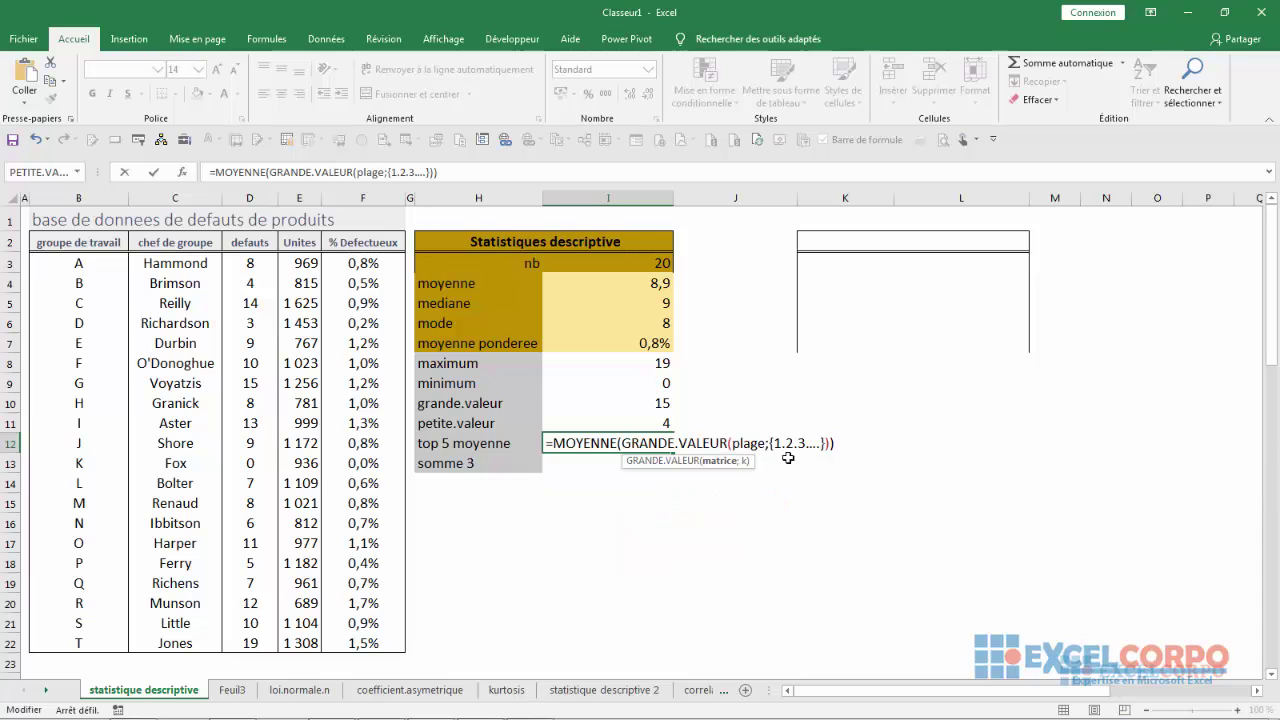
key("BackSpace")
key("BackSpace")
key("BackSpace")
key("BackSpace")
key("BackSpace")
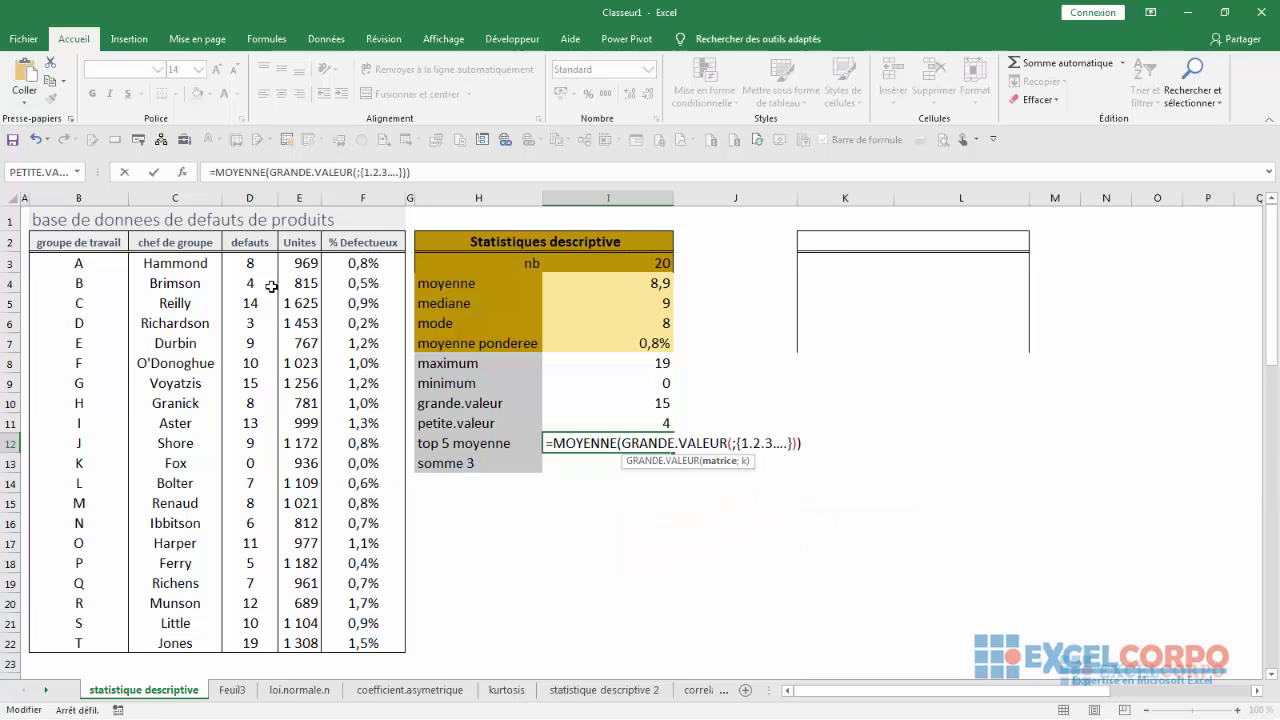
left_click_drag(251, 262, 267, 645)
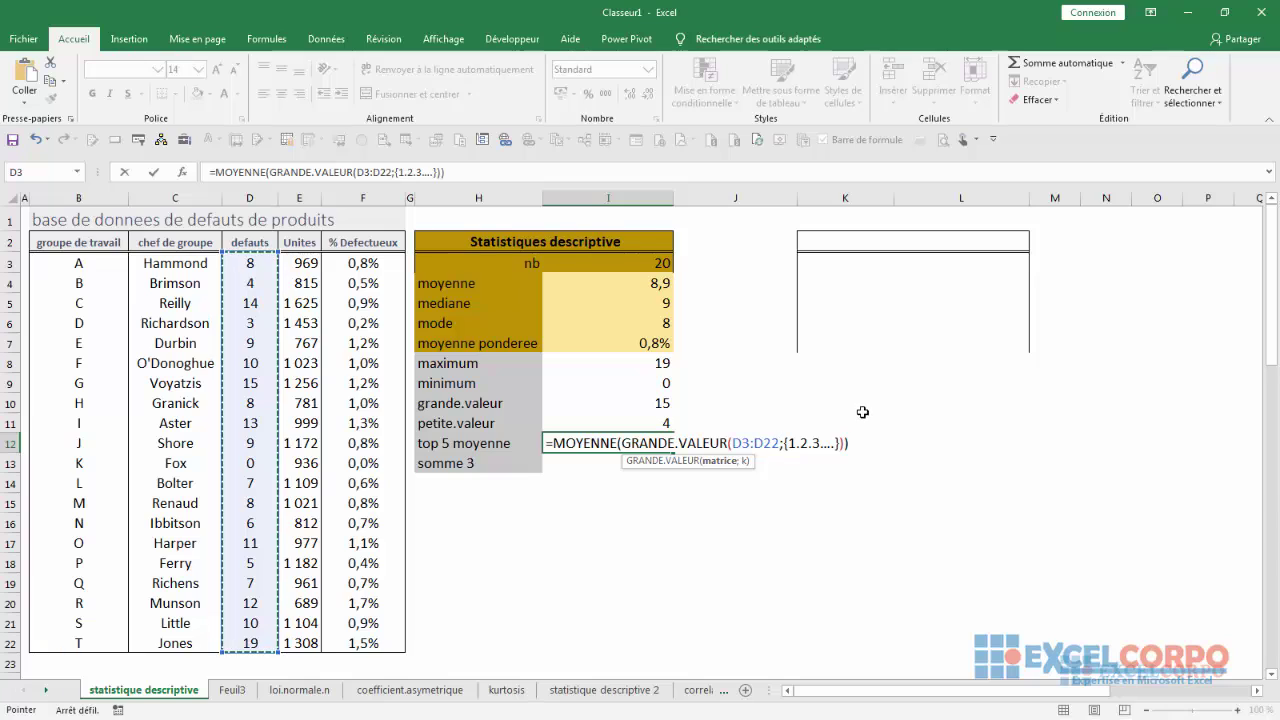
Set the k list in the I12 formula to {1.2.3.4.5} and enter it as an array formula for the top 5 average
key("F2")
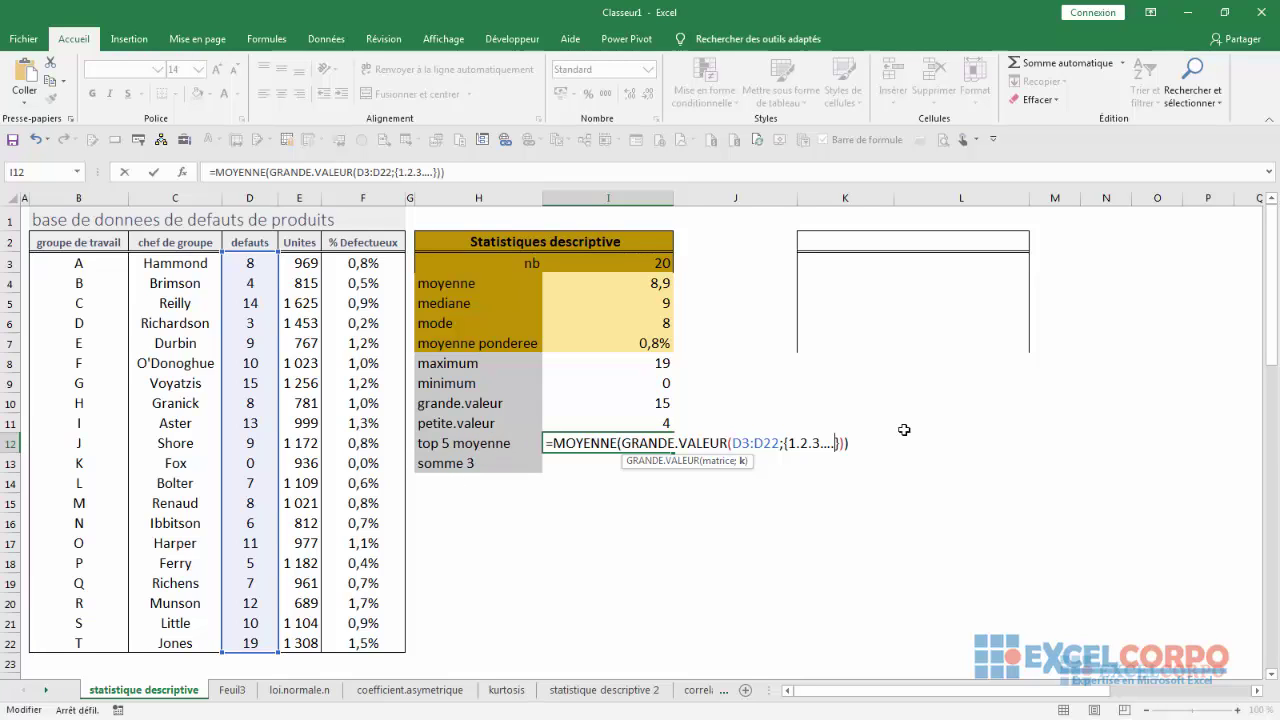
key("BackSpace")
key("BackSpace")
key("BackSpace")
key("BackSpace")
type(".4.5")
key("ctrl+shift+Return")
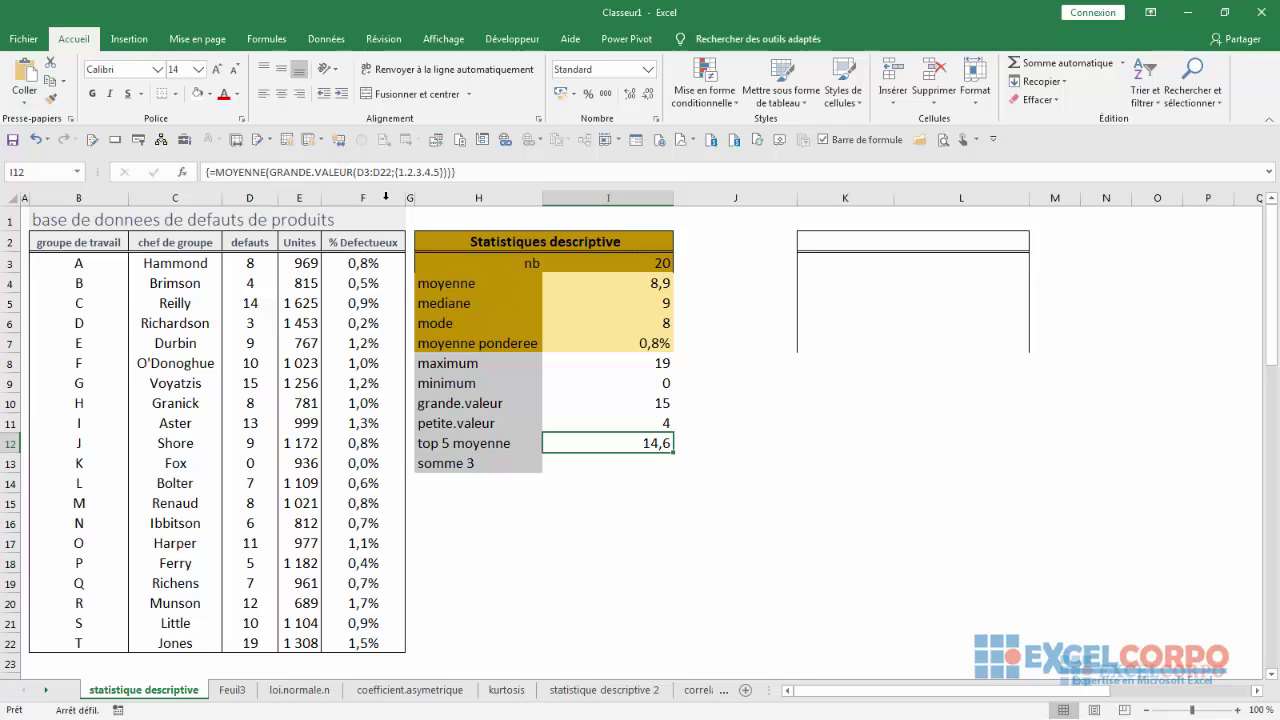
Enter the array formula =SOMME(PETITE.VALEUR(D3:D22;{1.2.3})) in cell I13 to sum the three smallest defauts values
left_click(599, 469)
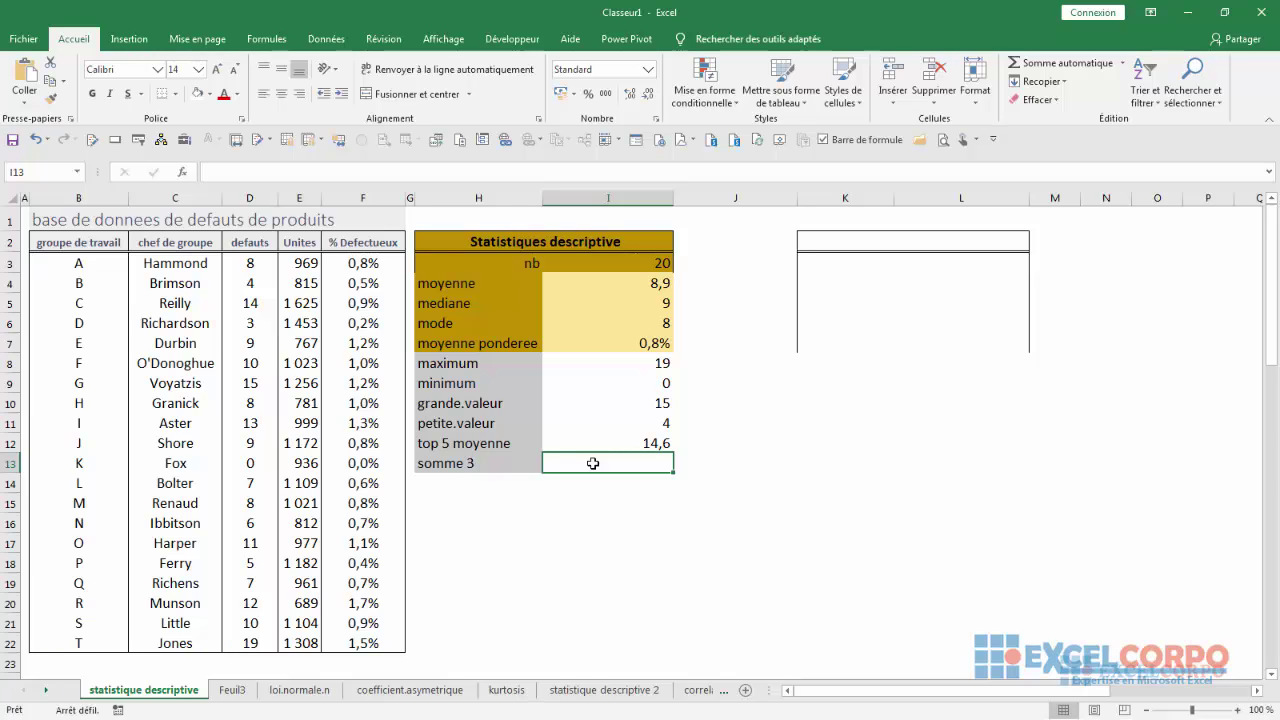
type("=")
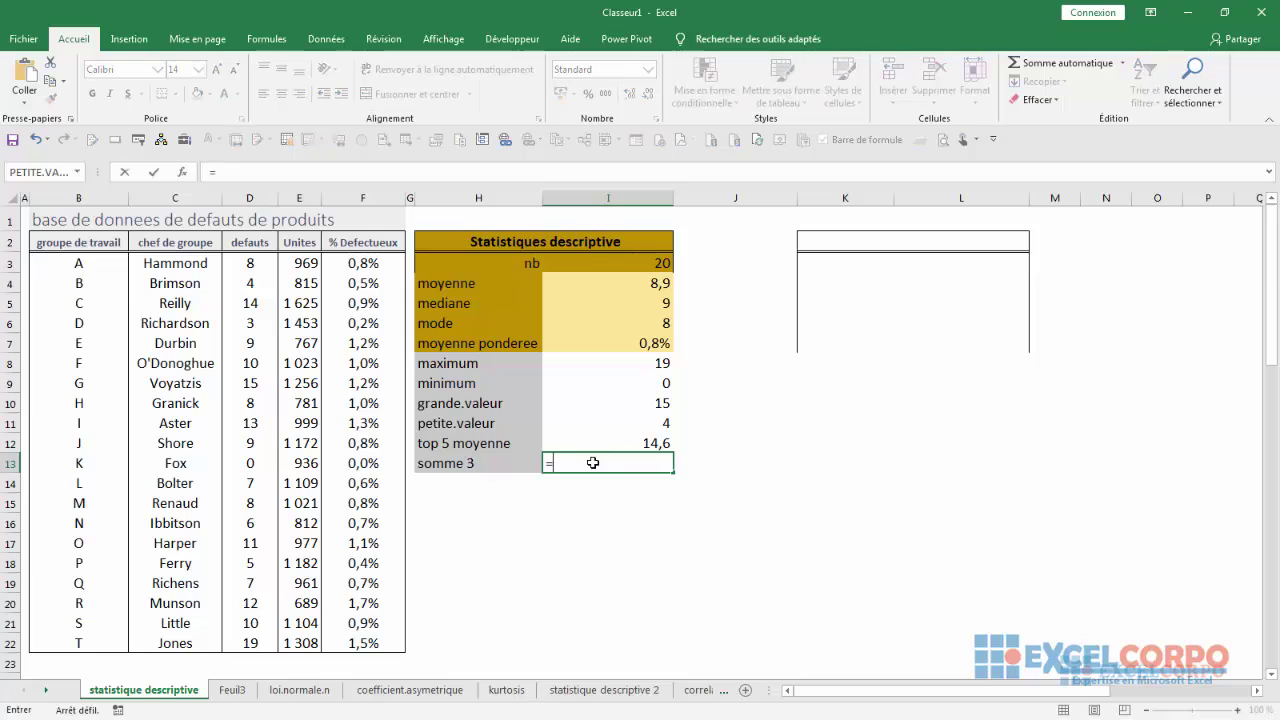
type("somm")
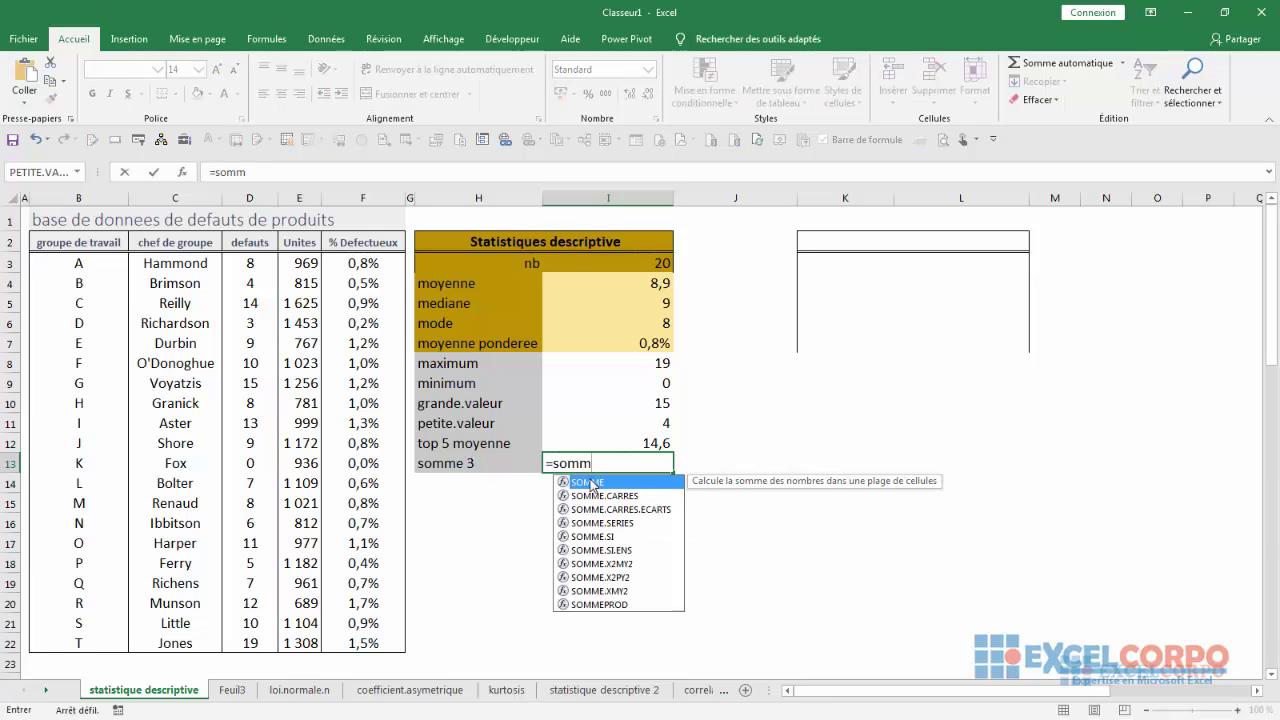
double_click(591, 484)
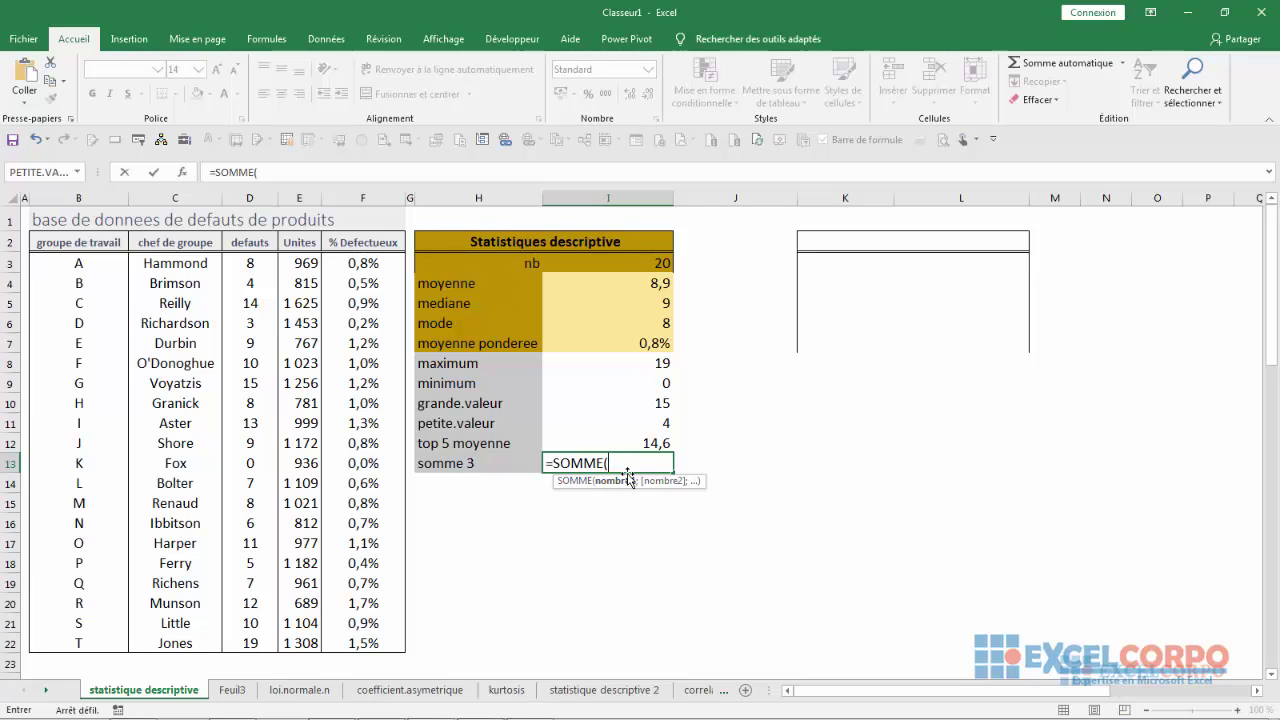
type("pe")
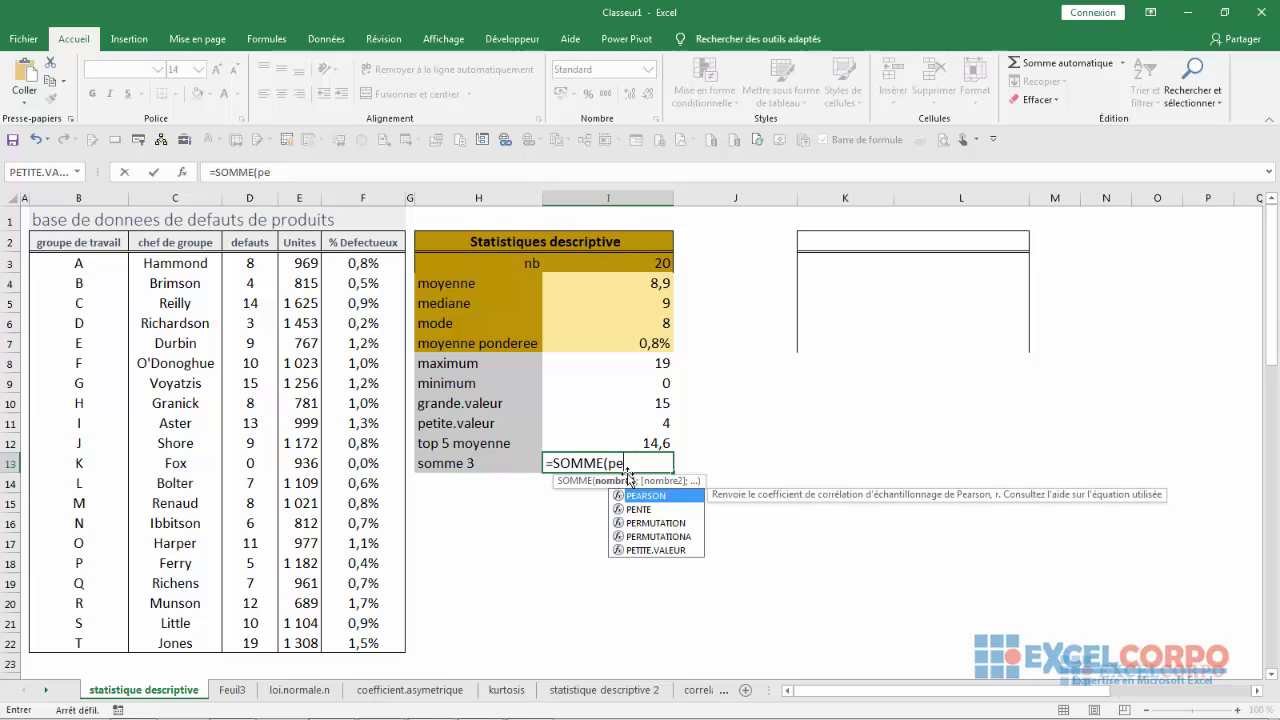
double_click(660, 551)
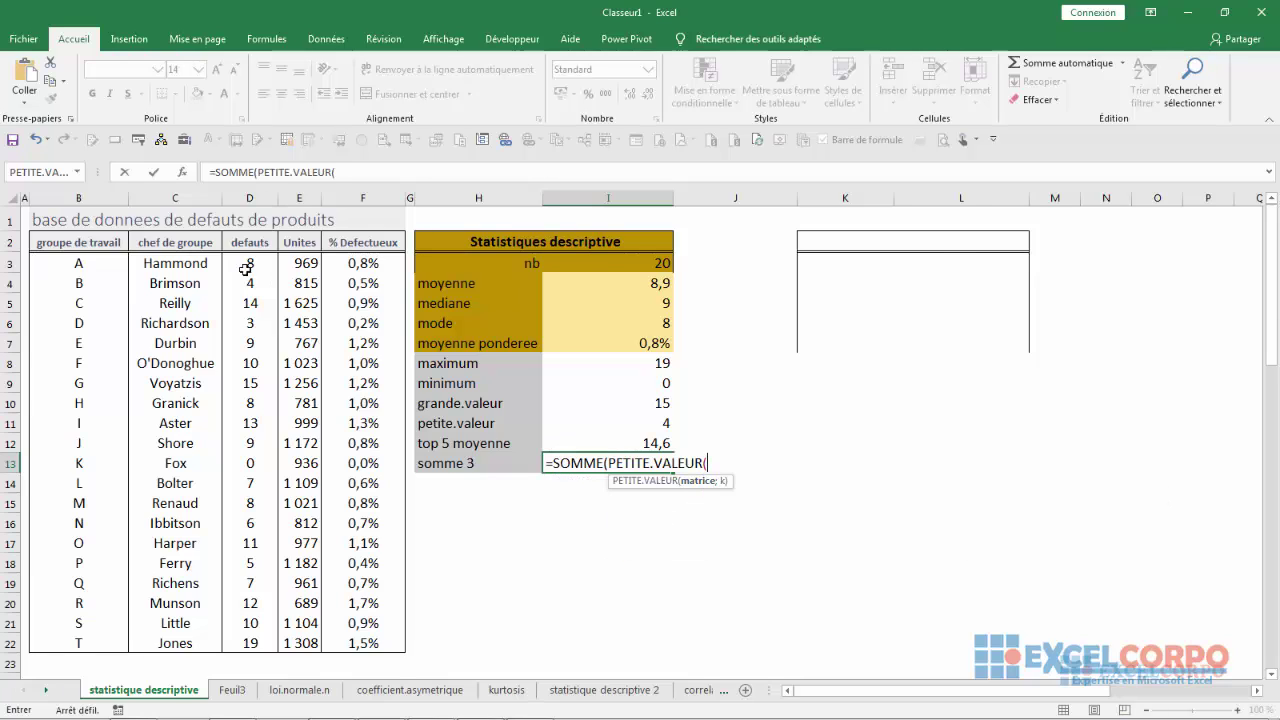
left_click_drag(250, 263, 249, 643)
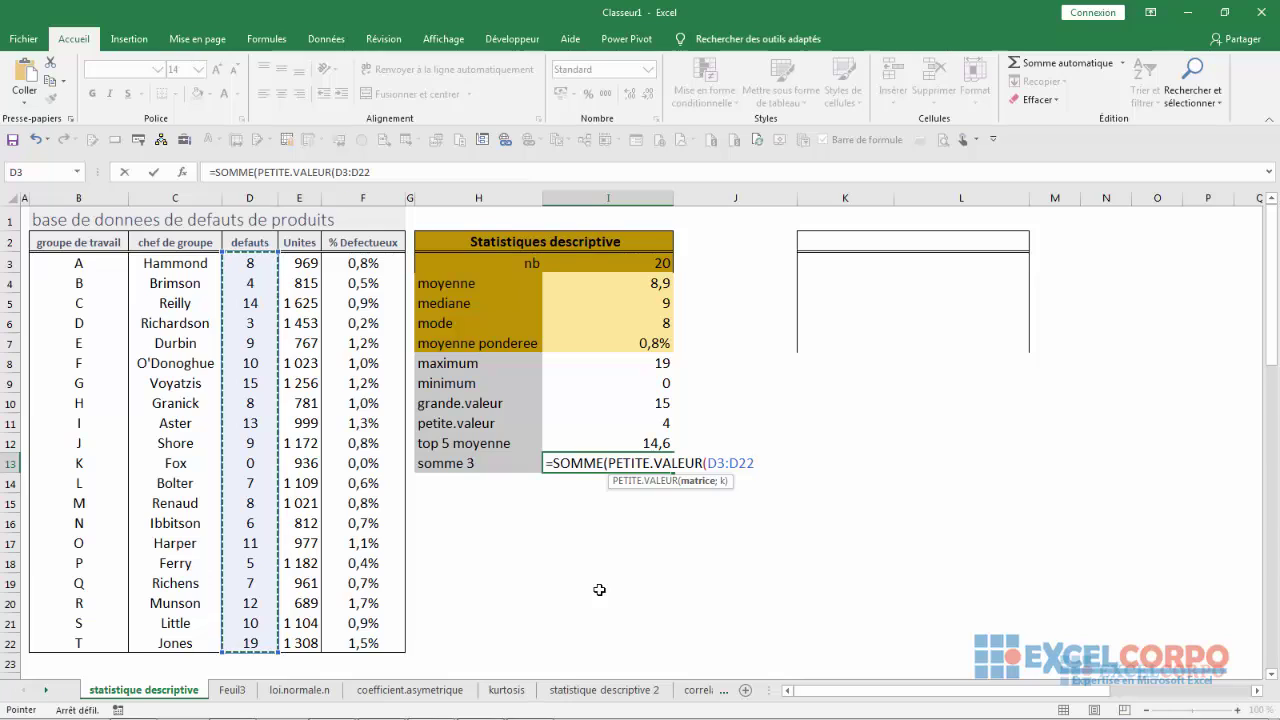
type(";{")
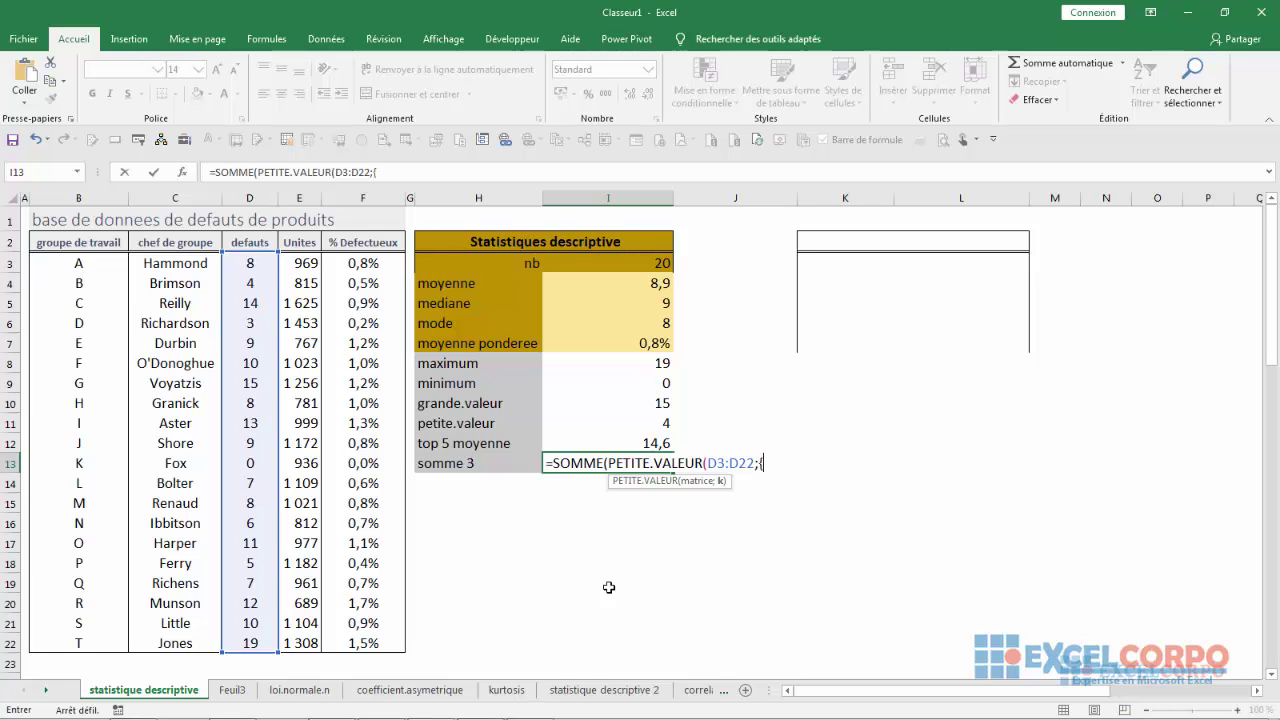
type("1.2.3")
type("}))")
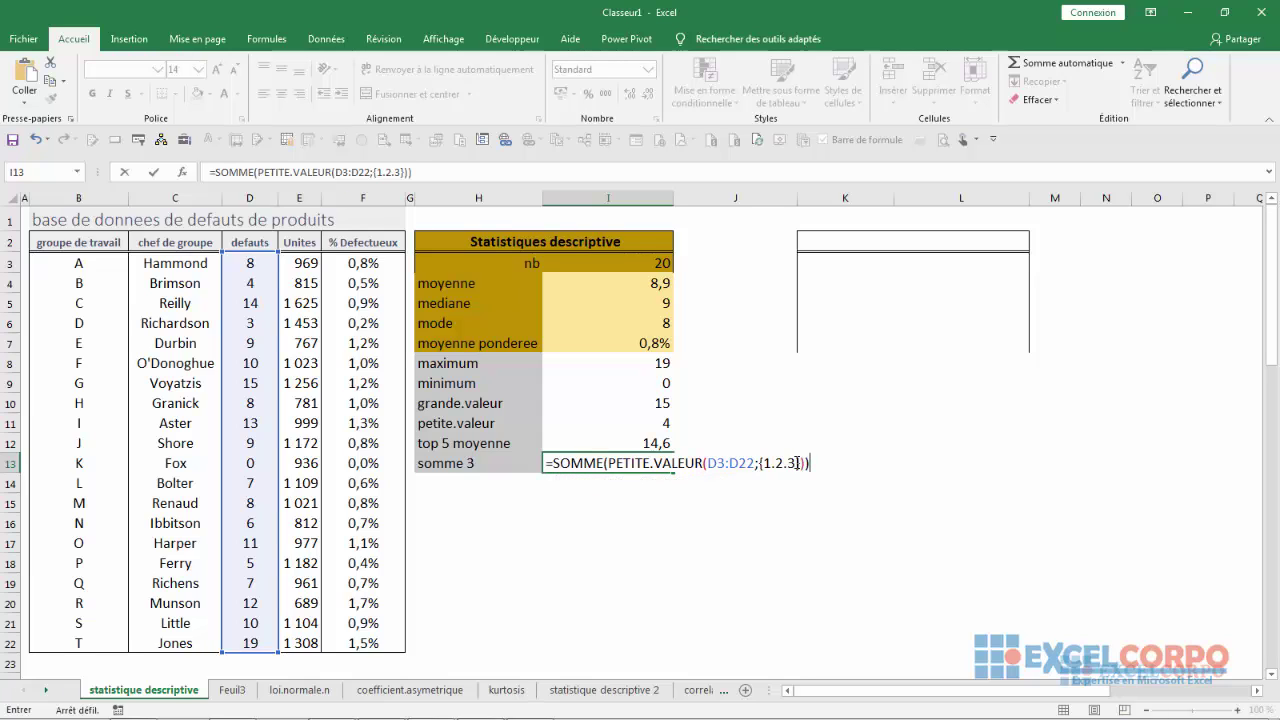
key("ctrl+shift+Return")
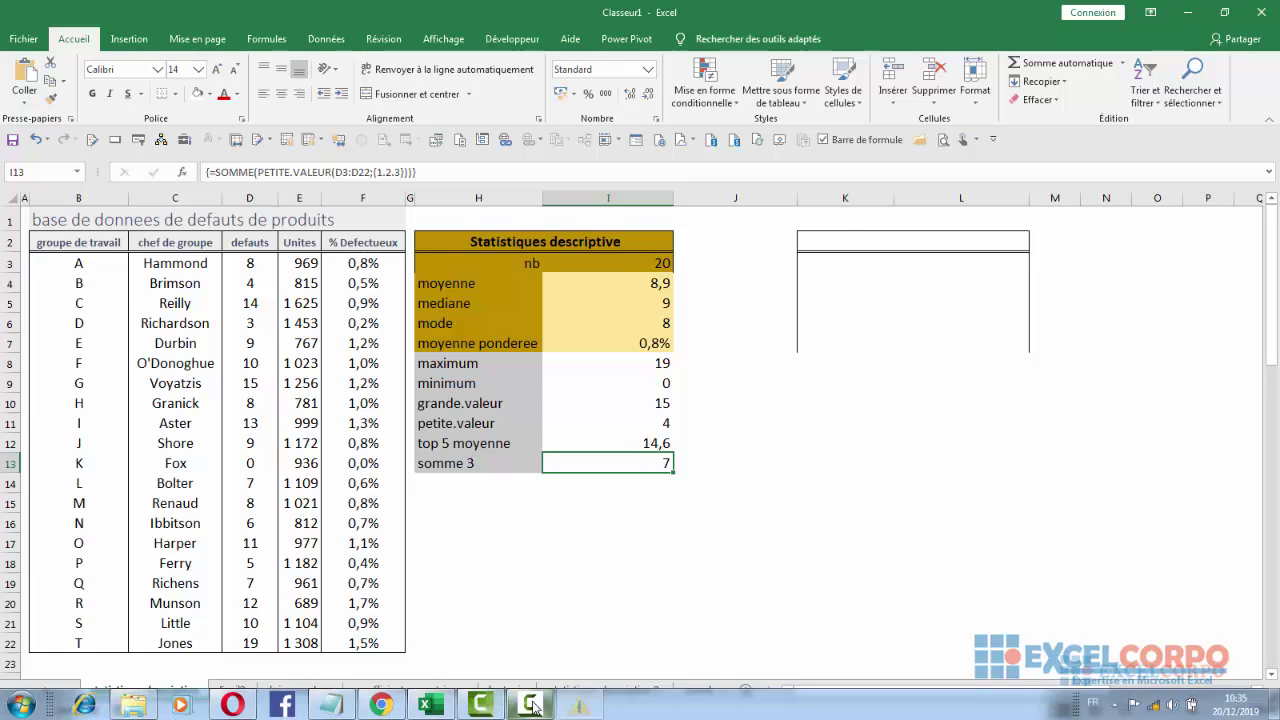
left_click(533, 707)
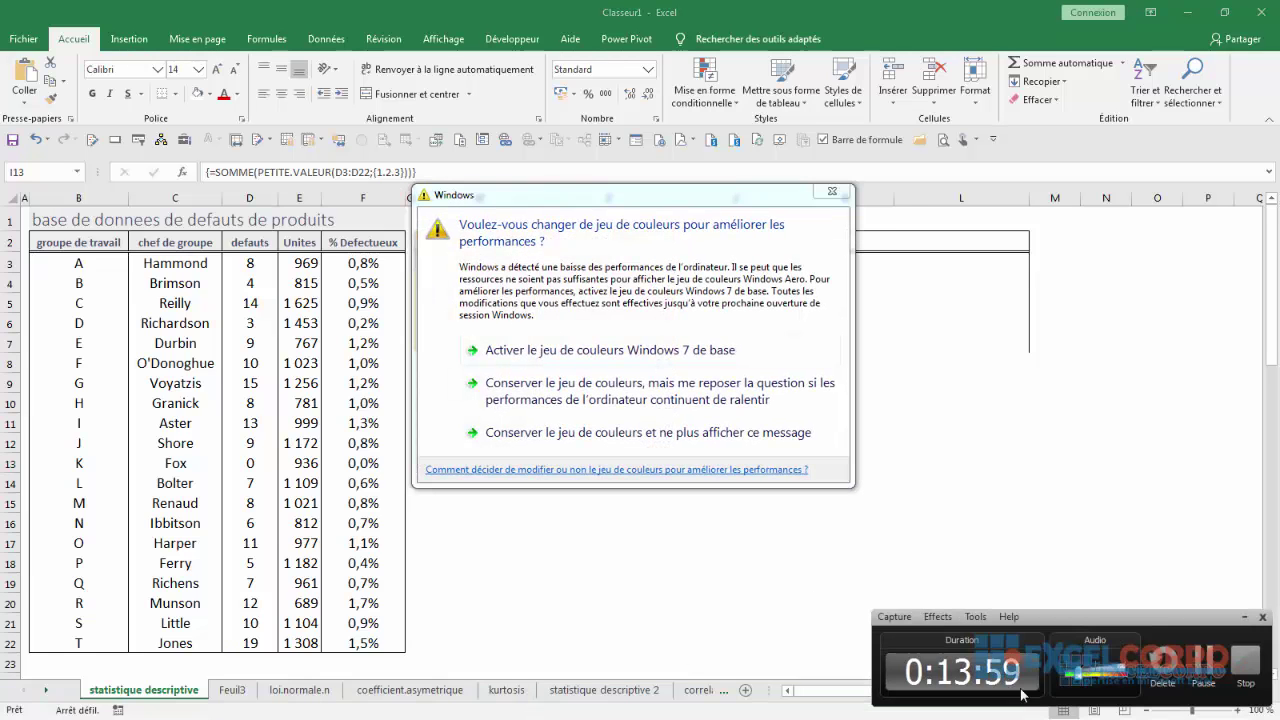
left_click(1204, 668)
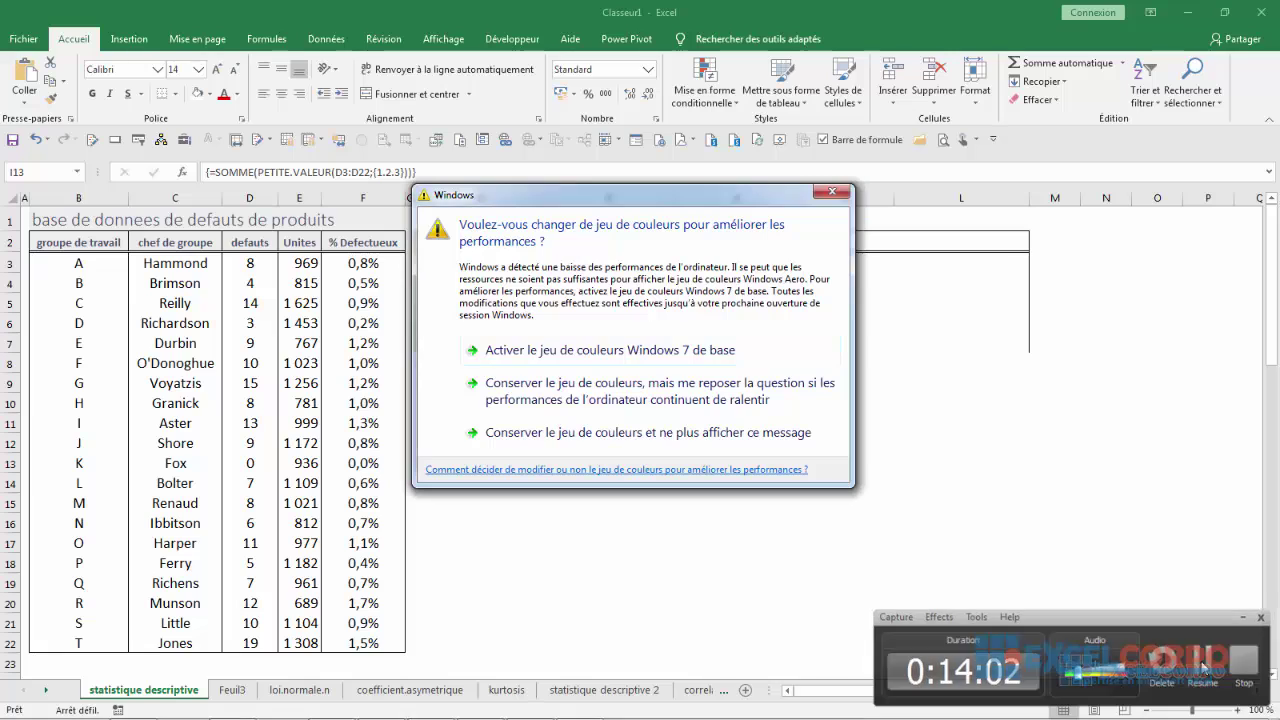
mouse_move(628, 697)
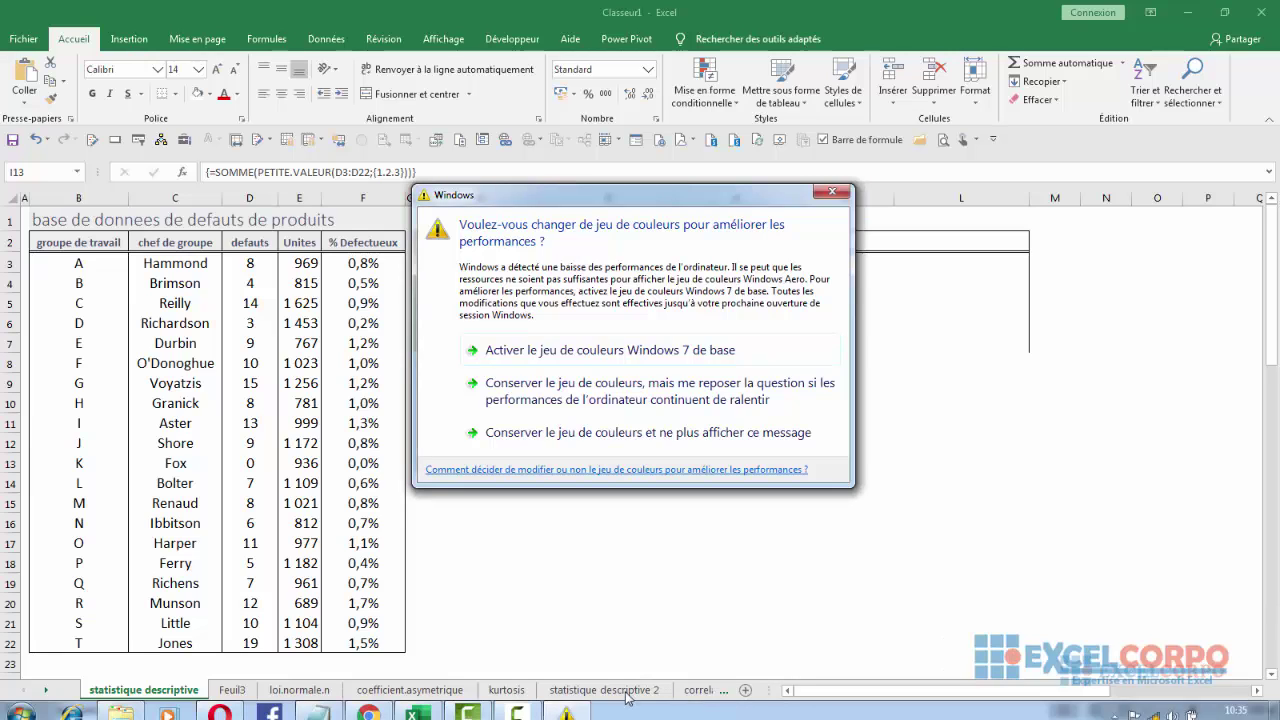
left_click(524, 707)
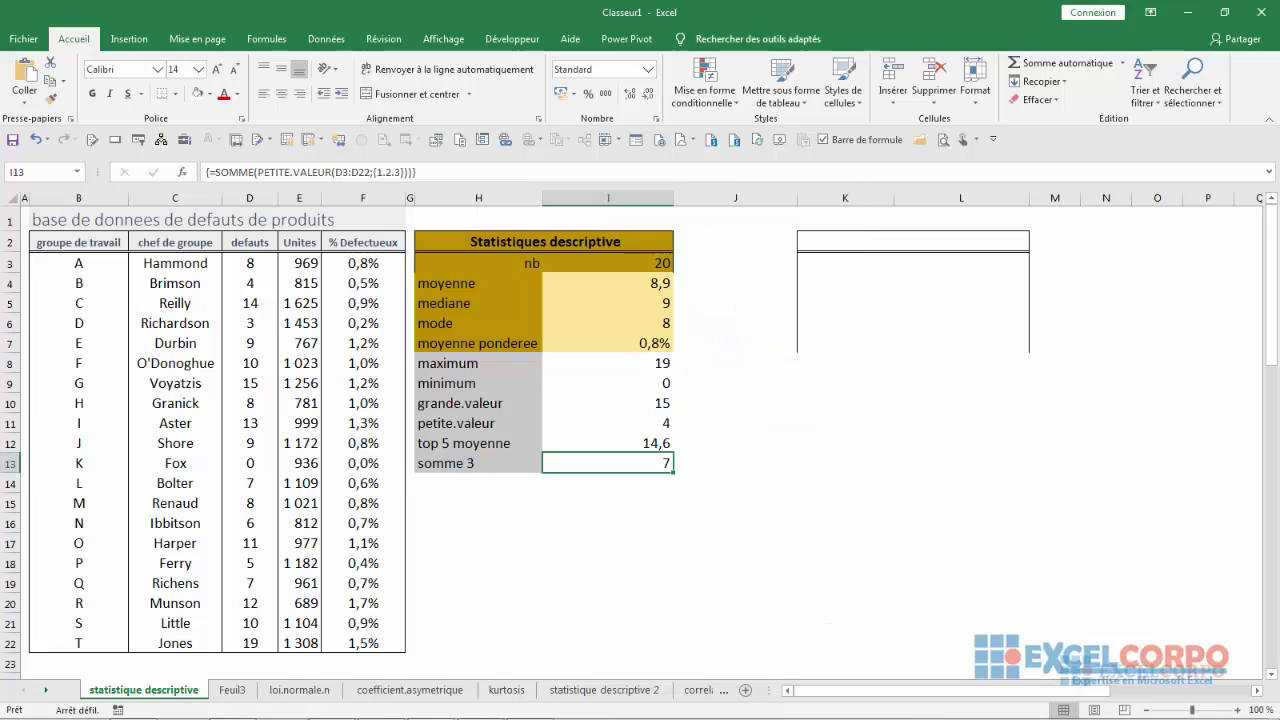
left_click(528, 706)
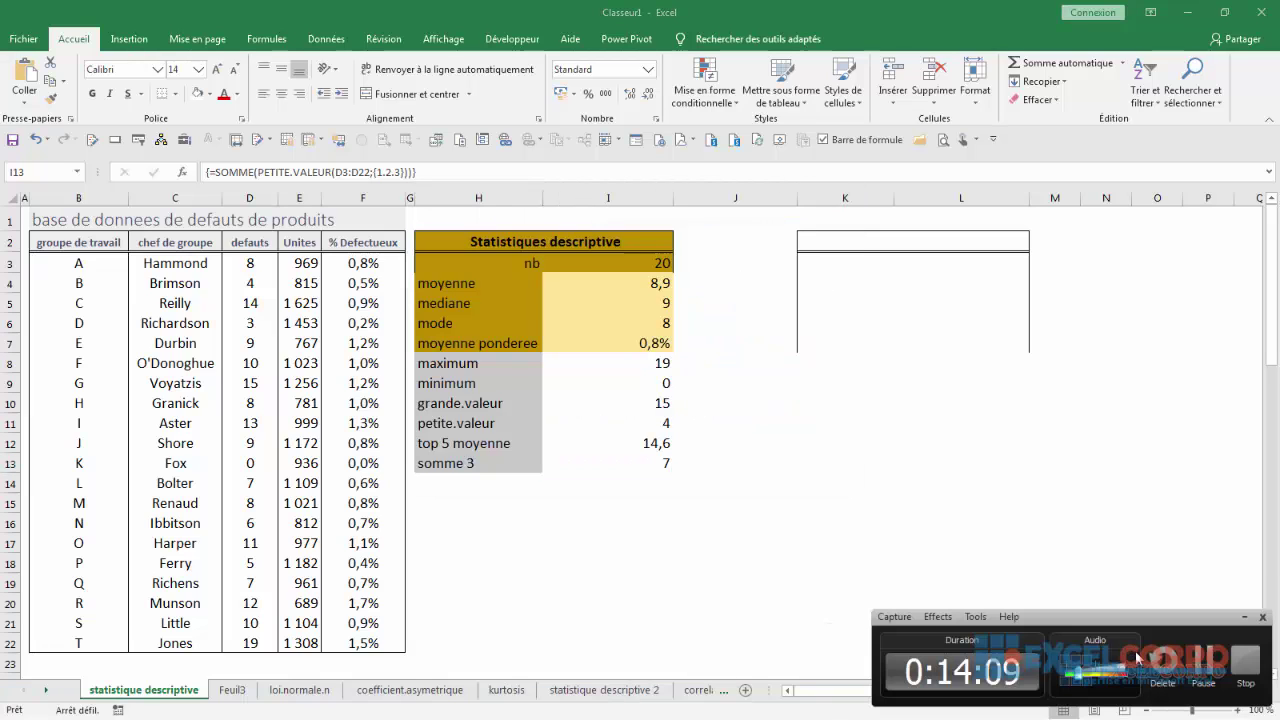
left_click(1203, 660)
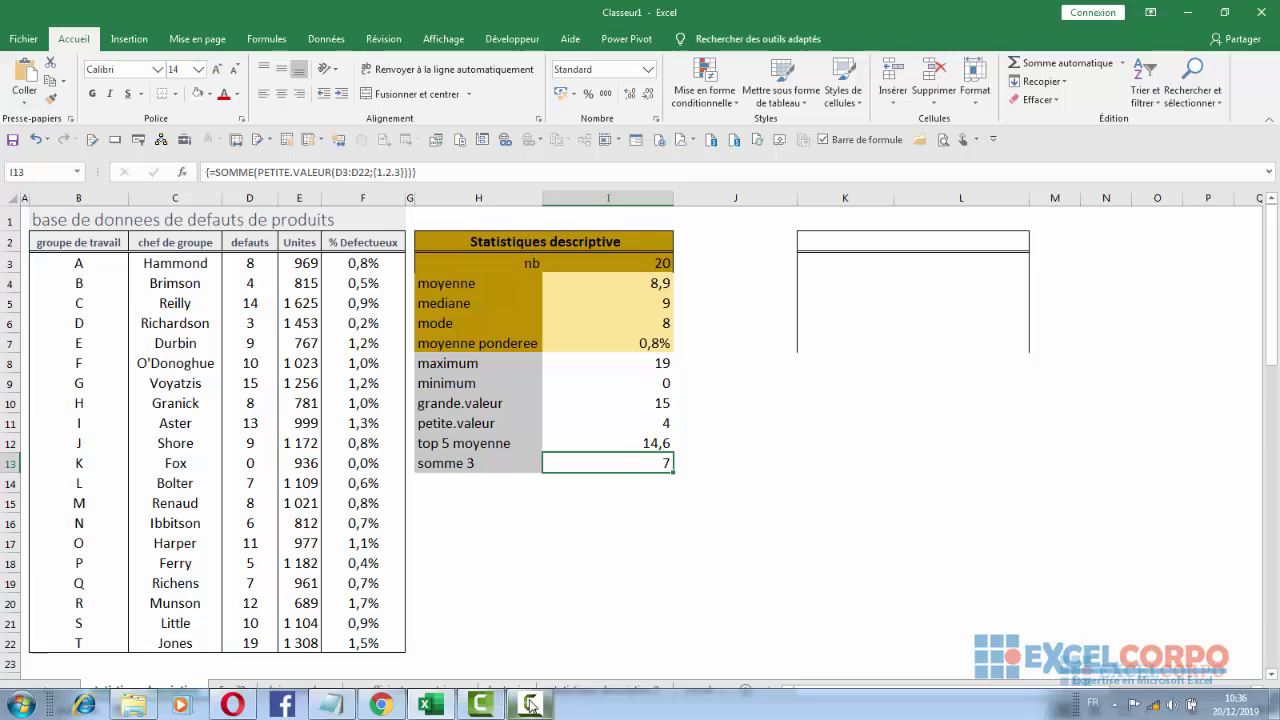